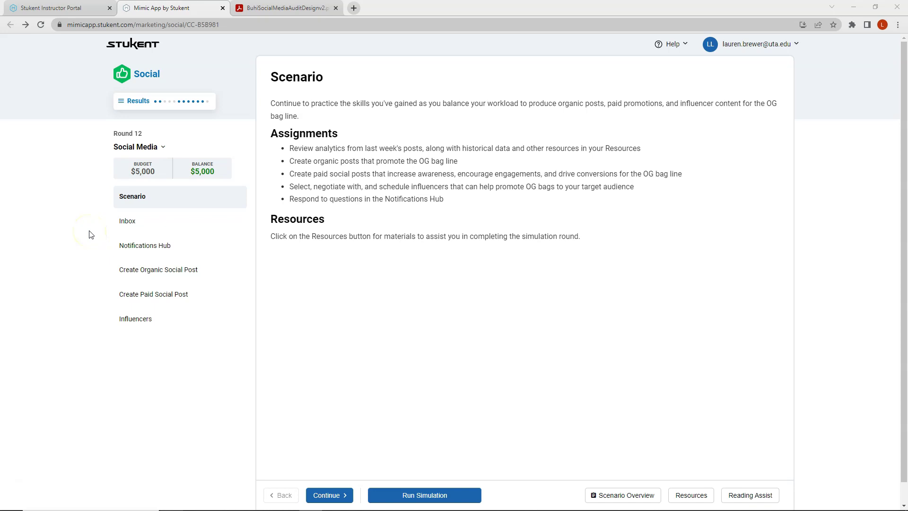
Step: Open the Round 12 Inbox to read the VP of Marketing's 'Balancing your workload' message
{"action": "left_click", "coordinate": [76, 224]}
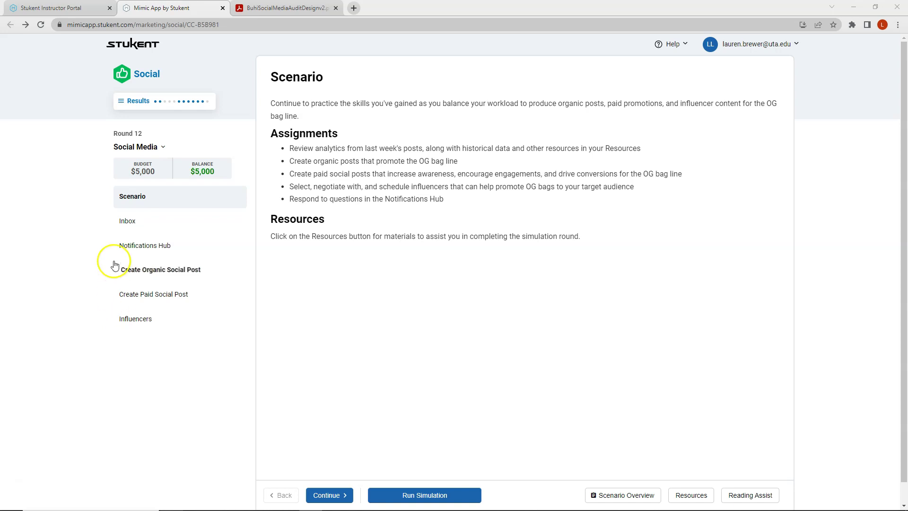
{"action": "left_click", "coordinate": [128, 226]}
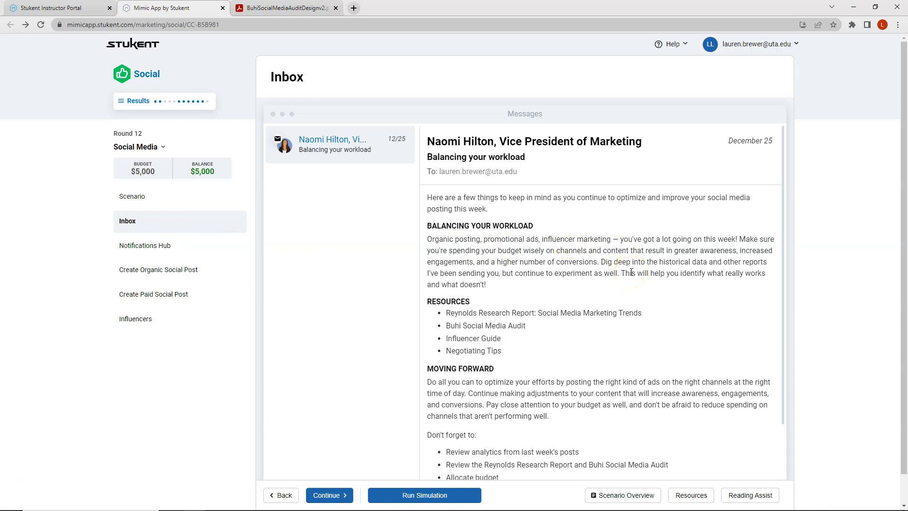
{"action": "scroll", "coordinate": [632, 272], "scroll_direction": "down", "scroll_amount": 3}
{"action": "scroll", "coordinate": [600, 258], "scroll_direction": "up", "scroll_amount": 3}
{"action": "scroll", "coordinate": [552, 175], "scroll_direction": "down", "scroll_amount": 2}
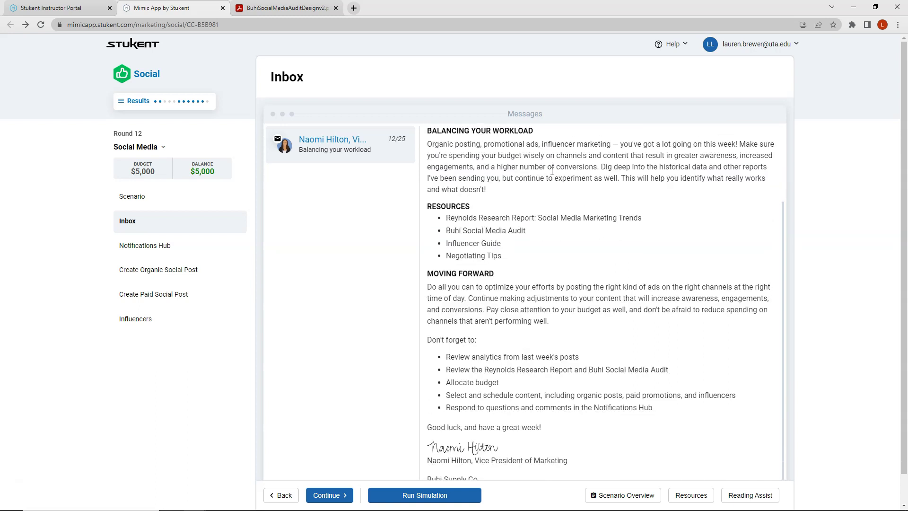
{"action": "scroll", "coordinate": [552, 172], "scroll_direction": "down", "scroll_amount": 1}
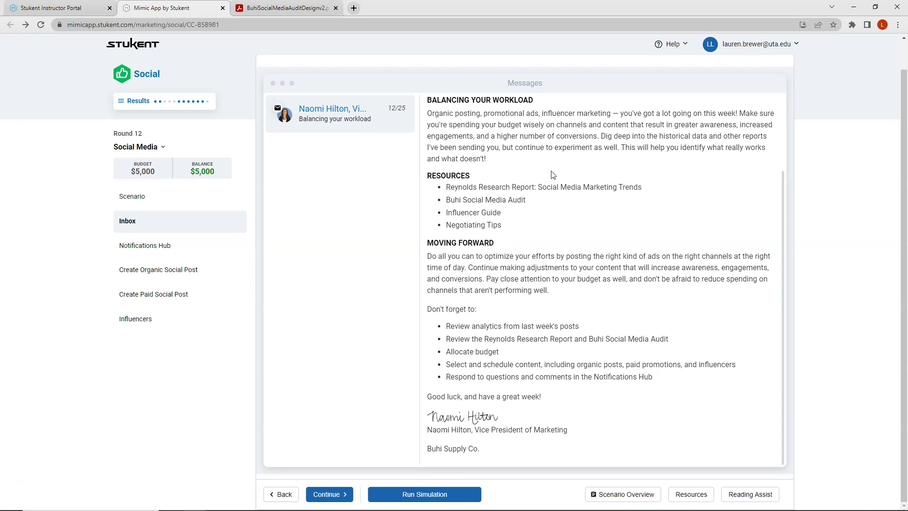
{"action": "left_click", "coordinate": [565, 230]}
{"action": "left_click", "coordinate": [560, 221]}
Step: Open Round 11 Social Media results on the Post History tab and scroll down to the posts table
{"action": "left_click", "coordinate": [124, 146]}
{"action": "left_click", "coordinate": [124, 100]}
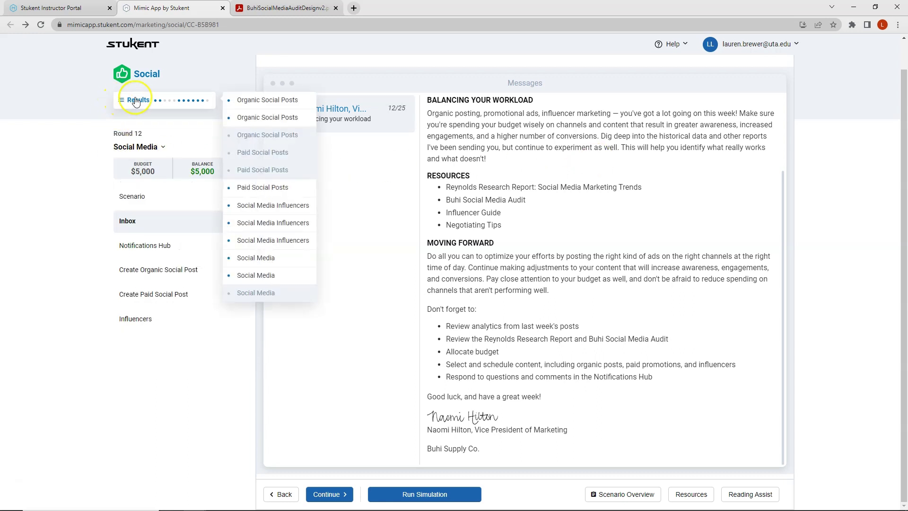
{"action": "left_click", "coordinate": [265, 278]}
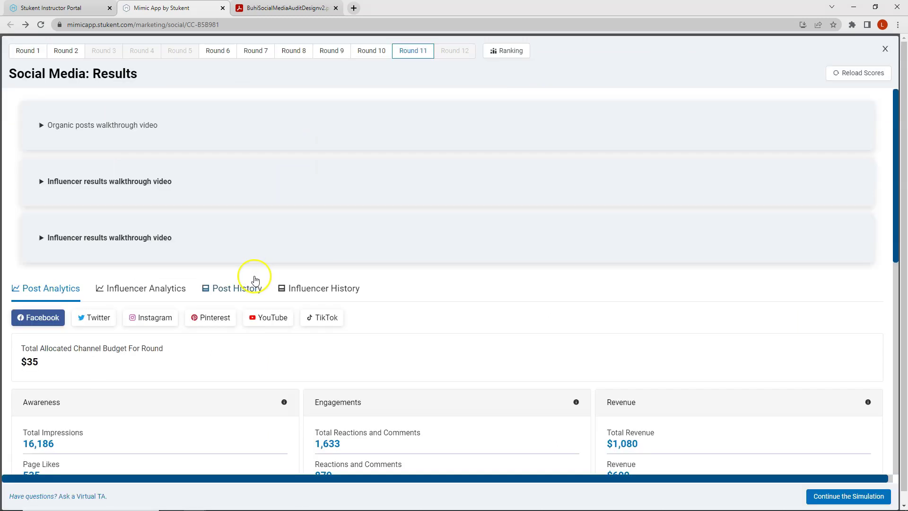
{"action": "left_click", "coordinate": [238, 290]}
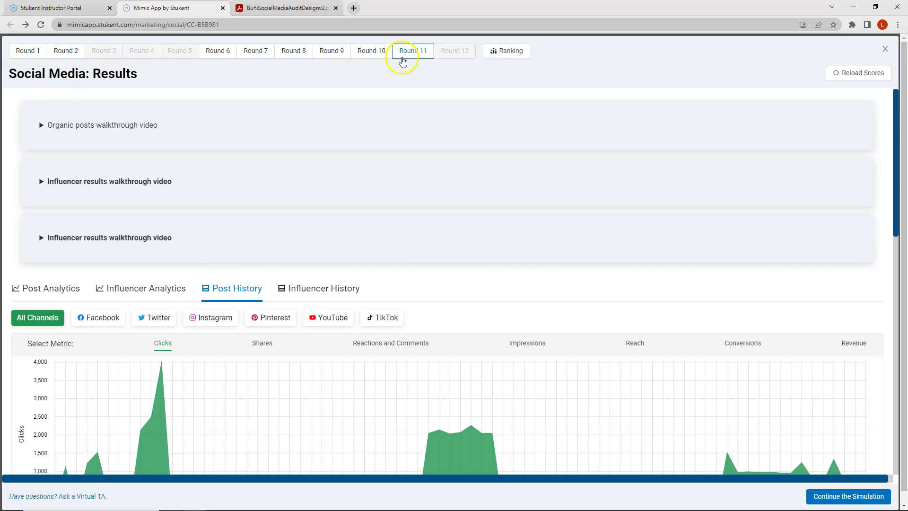
{"action": "scroll", "coordinate": [234, 163], "scroll_direction": "down", "scroll_amount": 2}
{"action": "scroll", "coordinate": [234, 163], "scroll_direction": "down", "scroll_amount": 1}
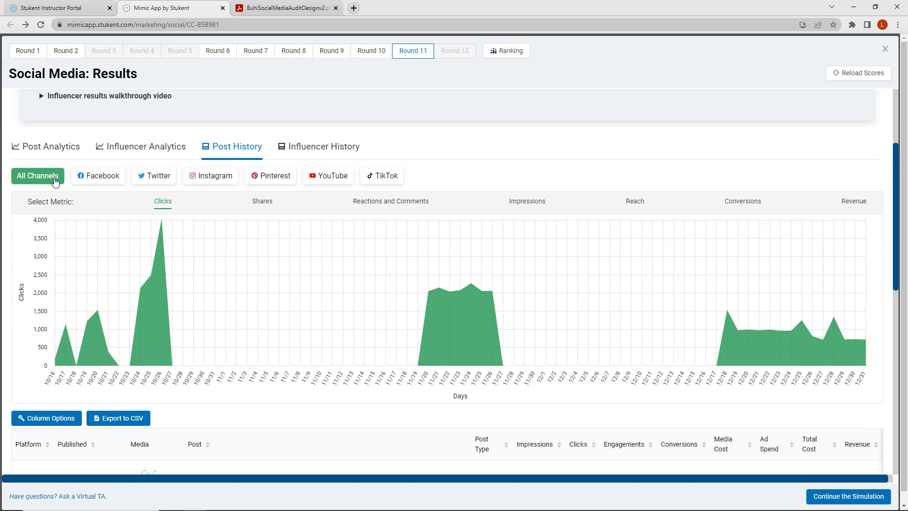
{"action": "scroll", "coordinate": [258, 189], "scroll_direction": "down", "scroll_amount": 6}
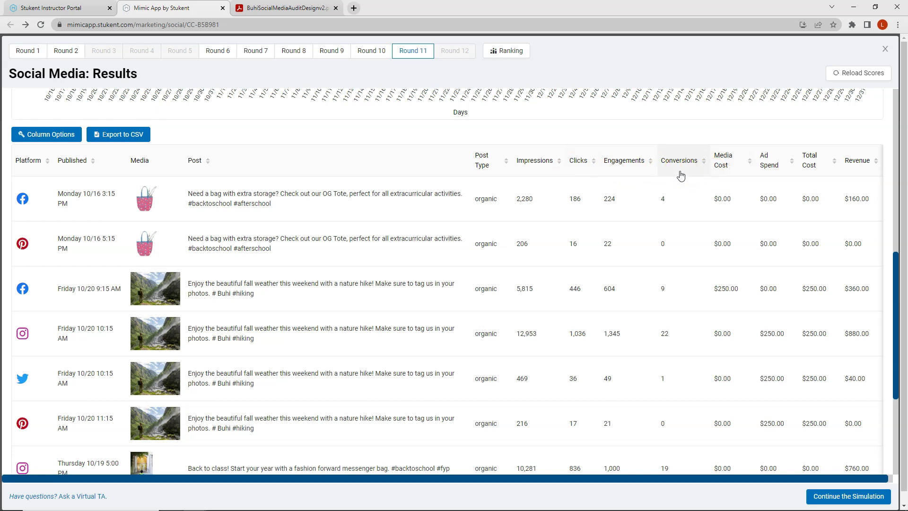
Step: Sort the posts table by Impressions, descending, so the 133,014-impression YouTube backpack post leads
{"action": "left_click", "coordinate": [535, 161]}
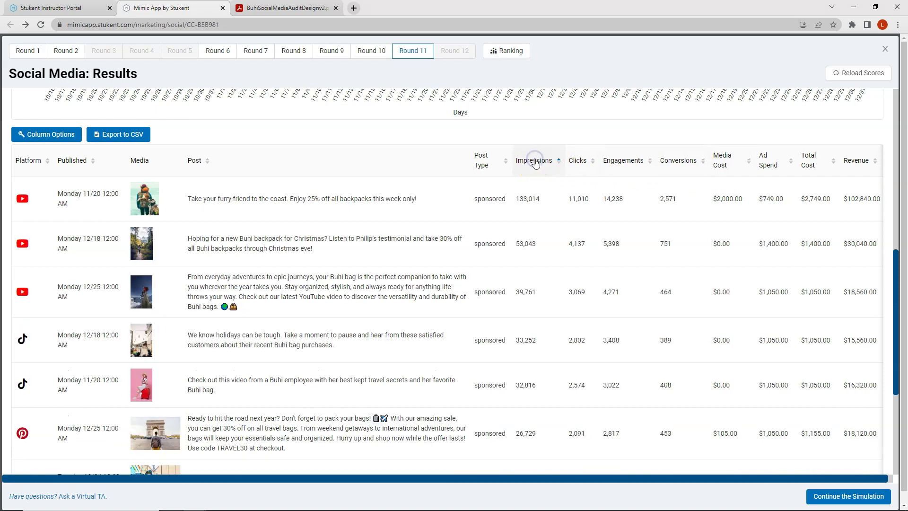
{"action": "left_click", "coordinate": [534, 163]}
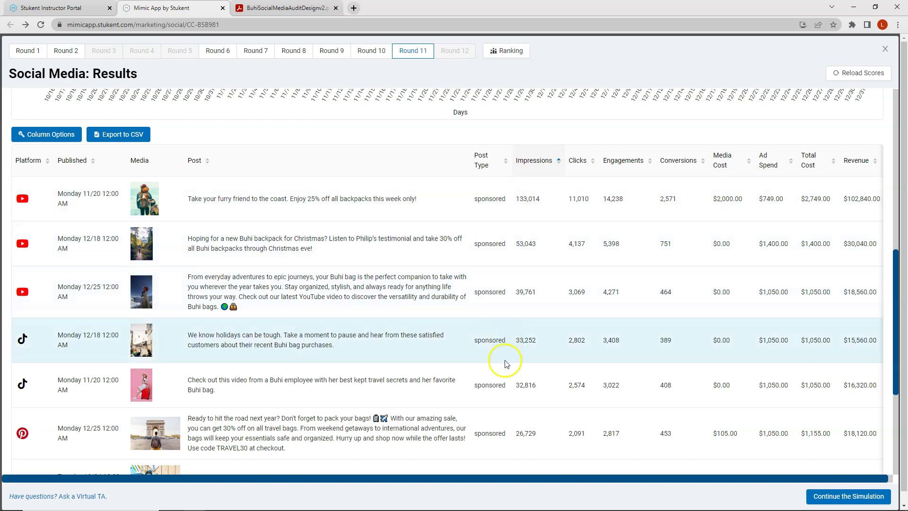
{"action": "scroll", "coordinate": [507, 367], "scroll_direction": "down", "scroll_amount": 1}
{"action": "scroll", "coordinate": [500, 343], "scroll_direction": "down", "scroll_amount": 1}
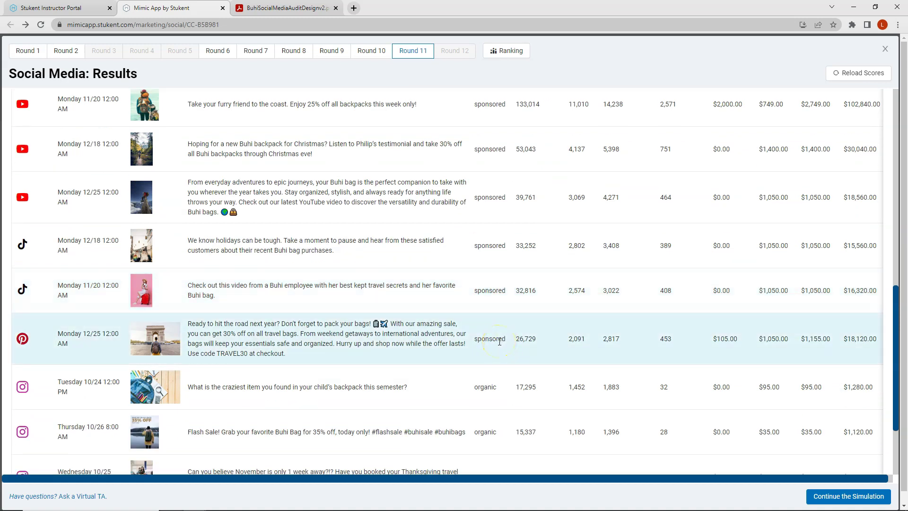
{"action": "scroll", "coordinate": [499, 341], "scroll_direction": "up", "scroll_amount": 2}
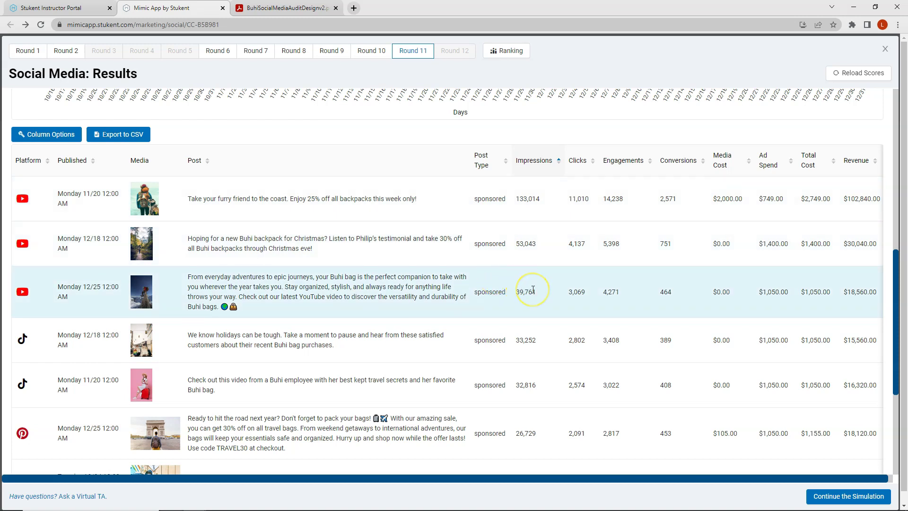
{"action": "scroll", "coordinate": [533, 289], "scroll_direction": "down", "scroll_amount": 2}
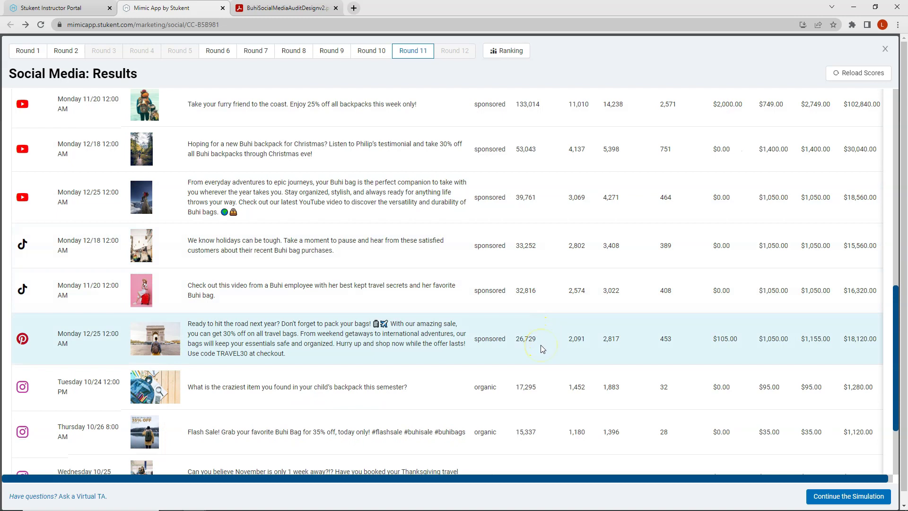
{"action": "scroll", "coordinate": [542, 348], "scroll_direction": "up", "scroll_amount": 4}
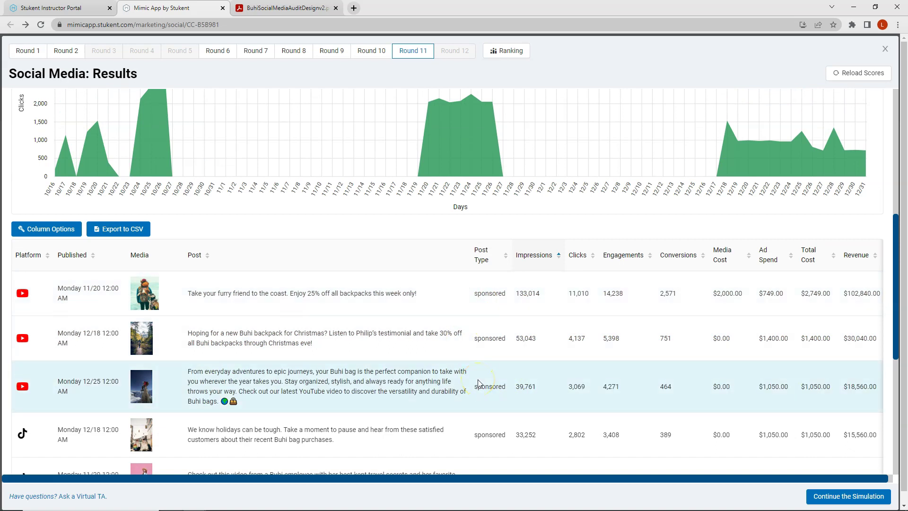
Step: Sort the post table by Engagements, then by Clicks, both highest first
{"action": "left_click", "coordinate": [612, 258]}
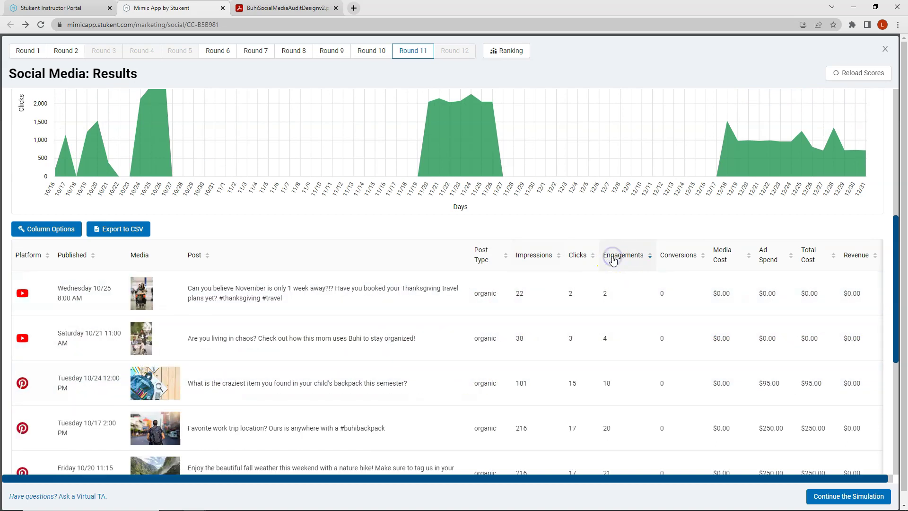
{"action": "left_click", "coordinate": [612, 257]}
{"action": "scroll", "coordinate": [631, 262], "scroll_direction": "down", "scroll_amount": 1}
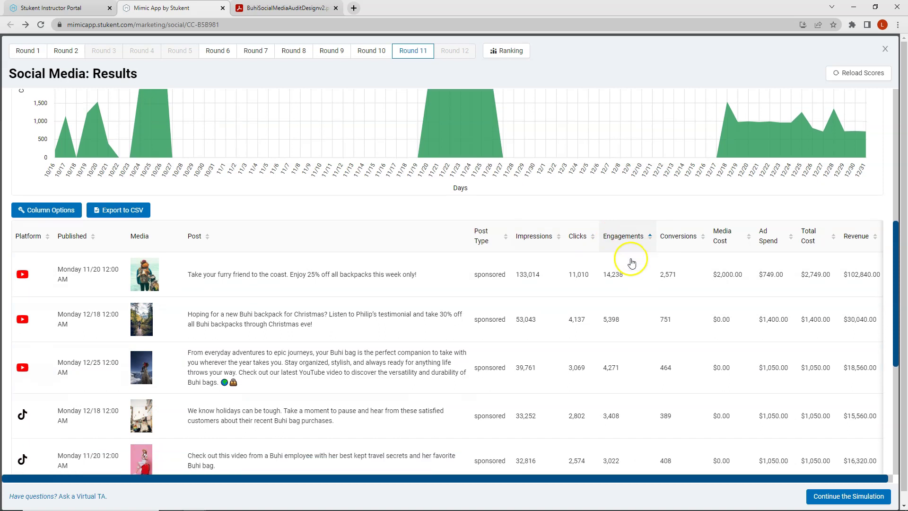
{"action": "scroll", "coordinate": [632, 263], "scroll_direction": "down", "scroll_amount": 3}
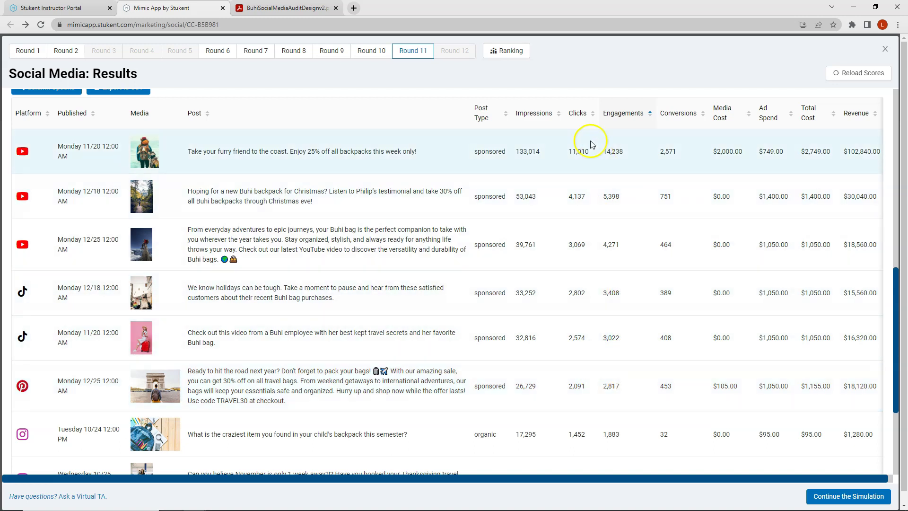
{"action": "left_click", "coordinate": [581, 117]}
{"action": "left_click", "coordinate": [582, 119]}
Step: Sort the posts by Conversions, then by Revenue descending, topped by the $102,840.00 YouTube post
{"action": "left_click", "coordinate": [674, 116]}
{"action": "left_click", "coordinate": [674, 118]}
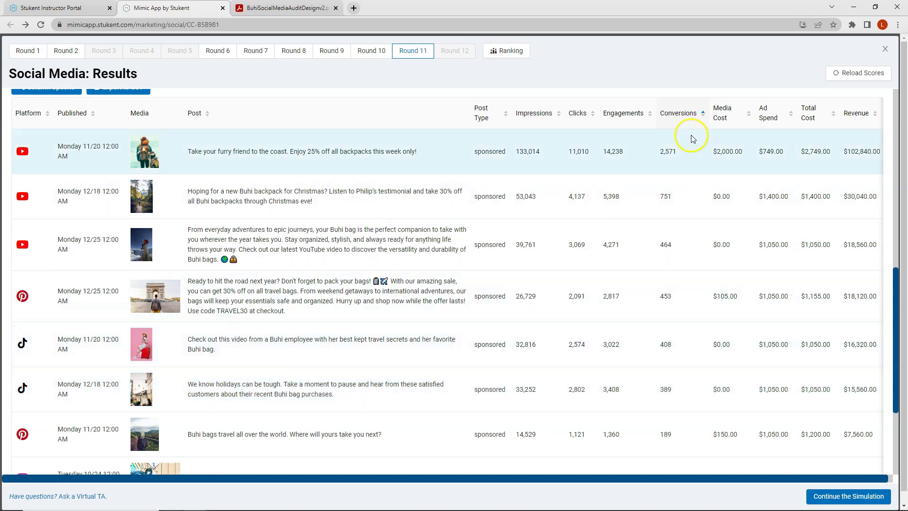
{"action": "left_click", "coordinate": [867, 114]}
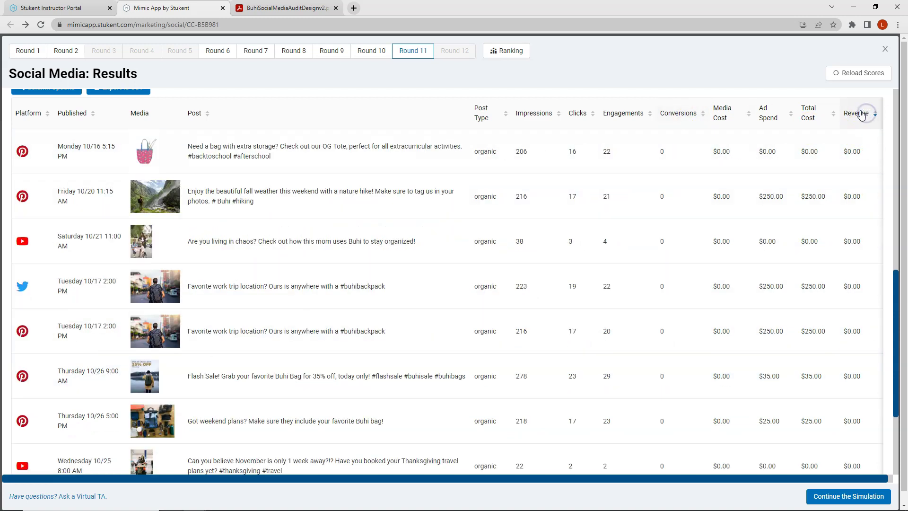
{"action": "left_click", "coordinate": [861, 116]}
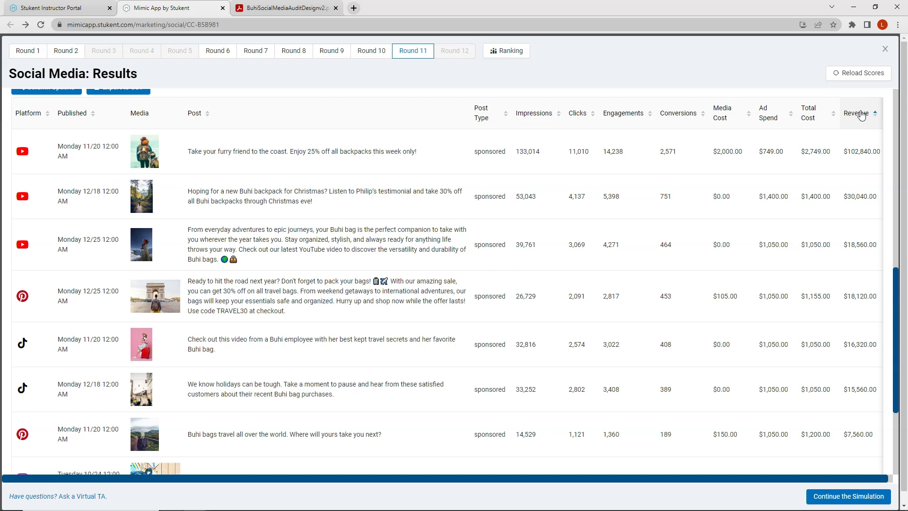
{"action": "left_click", "coordinate": [676, 118]}
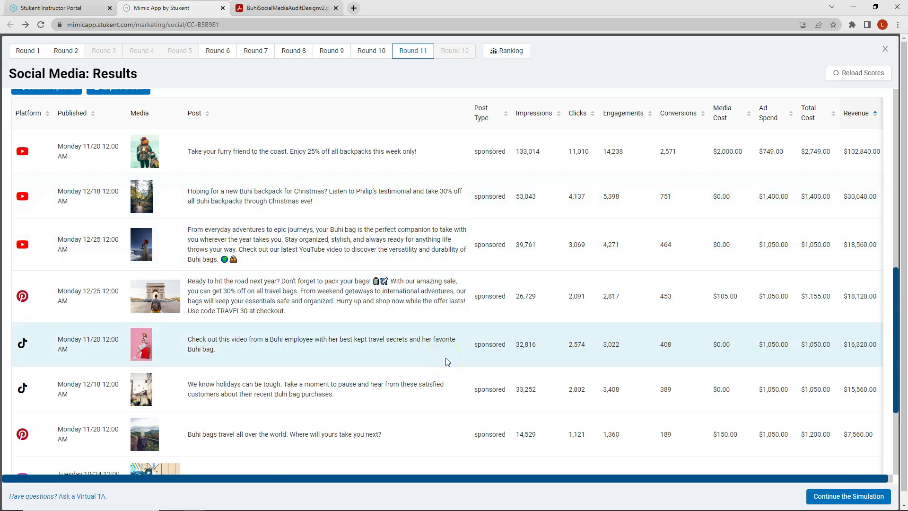
{"action": "left_click", "coordinate": [444, 290]}
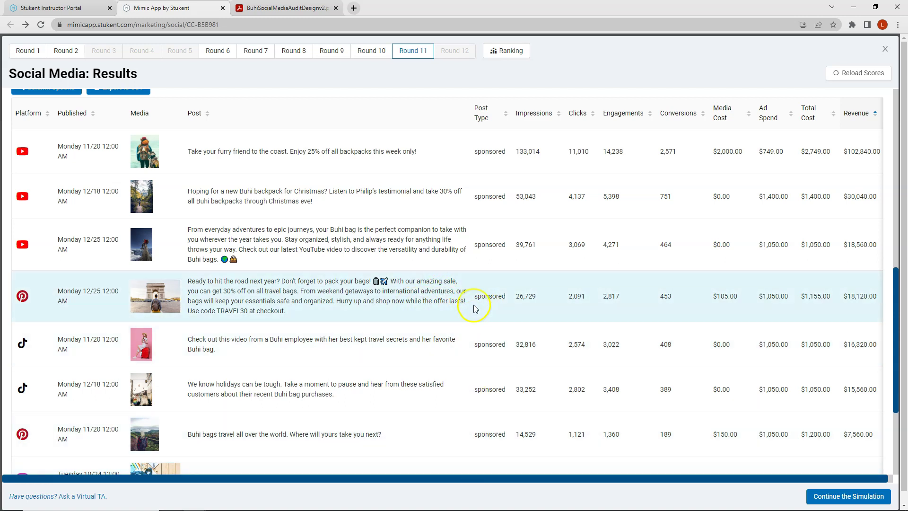
Step: Re-sort the post table by Impressions, highest first, and return to the daily clicks chart
{"action": "scroll", "coordinate": [453, 402], "scroll_direction": "down", "scroll_amount": 2}
{"action": "scroll", "coordinate": [450, 312], "scroll_direction": "down", "scroll_amount": 2}
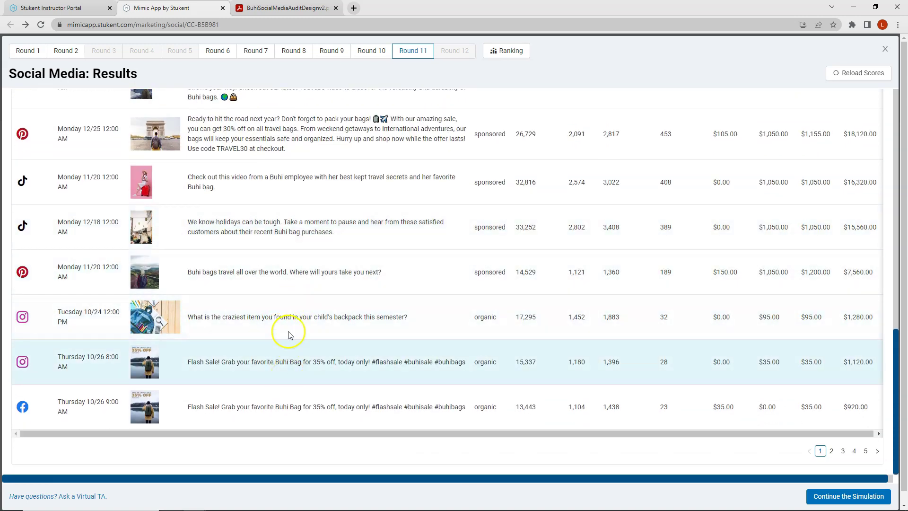
{"action": "scroll", "coordinate": [477, 314], "scroll_direction": "up", "scroll_amount": 3}
{"action": "scroll", "coordinate": [487, 314], "scroll_direction": "up", "scroll_amount": 1}
{"action": "scroll", "coordinate": [487, 313], "scroll_direction": "down", "scroll_amount": 4}
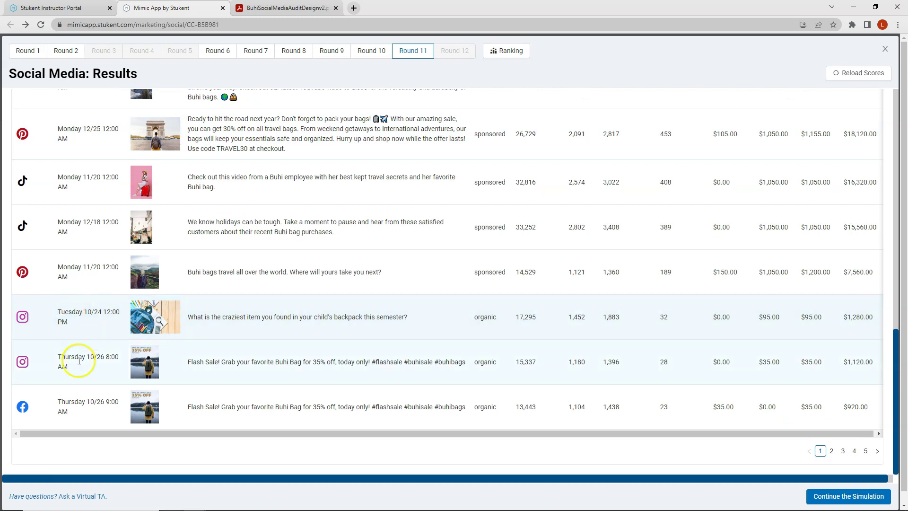
{"action": "scroll", "coordinate": [507, 325], "scroll_direction": "up", "scroll_amount": 6}
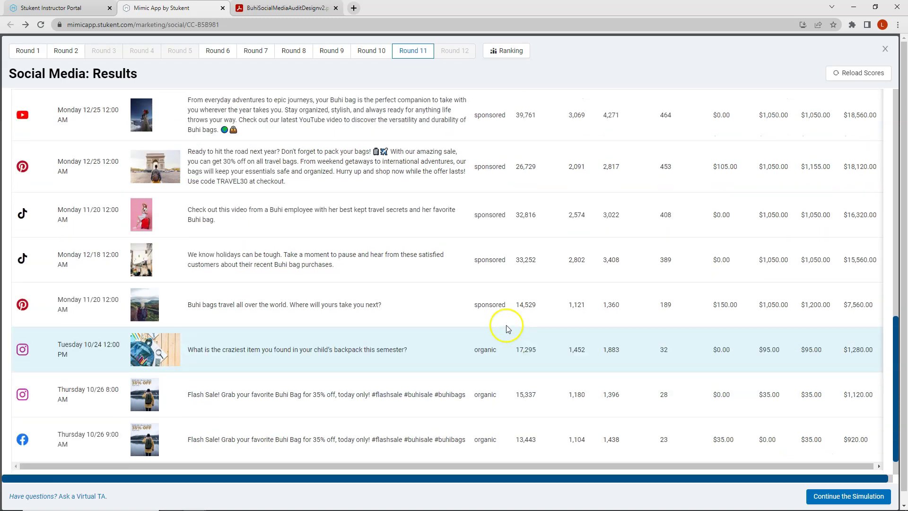
{"action": "left_click", "coordinate": [527, 235]}
{"action": "left_click", "coordinate": [528, 235]}
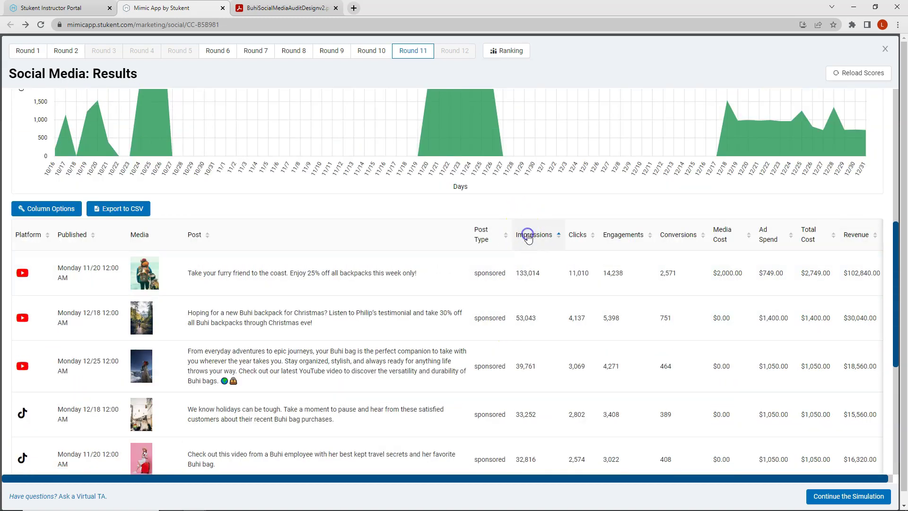
{"action": "scroll", "coordinate": [515, 272], "scroll_direction": "down", "scroll_amount": 5}
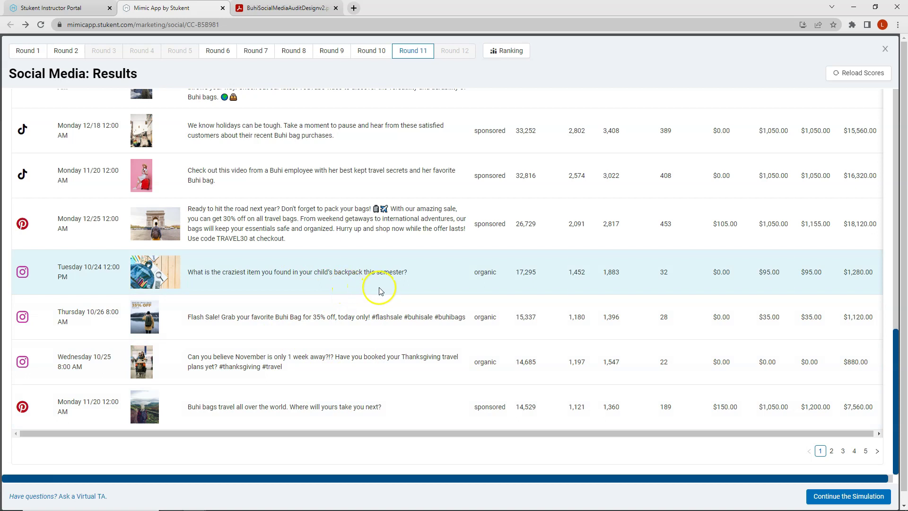
{"action": "scroll", "coordinate": [381, 291], "scroll_direction": "up", "scroll_amount": 15}
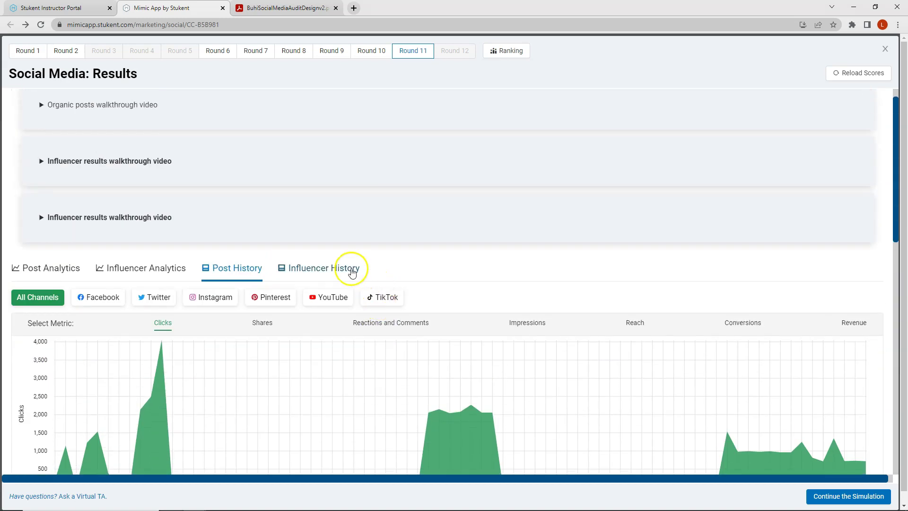
Step: Show Influencer History and sort its table by Impressions, then Engagements, highest first
{"action": "left_click", "coordinate": [349, 271]}
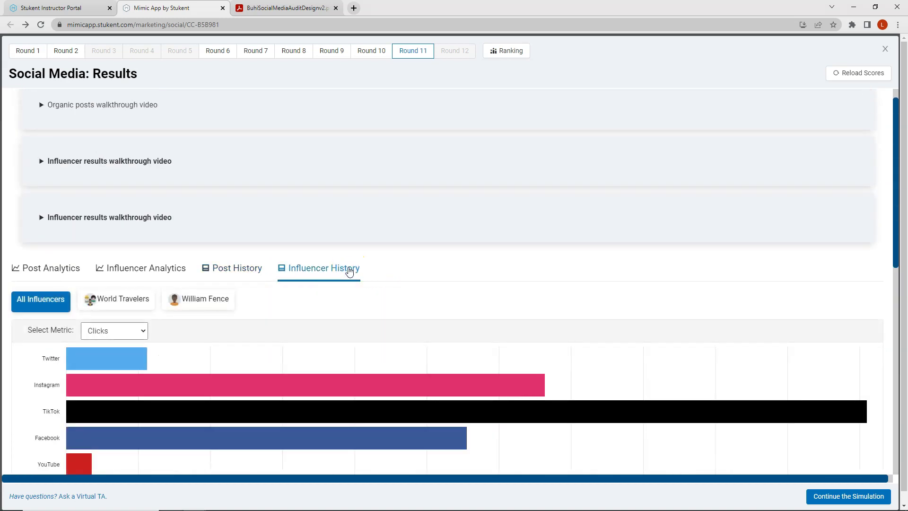
{"action": "scroll", "coordinate": [349, 270], "scroll_direction": "down", "scroll_amount": 8}
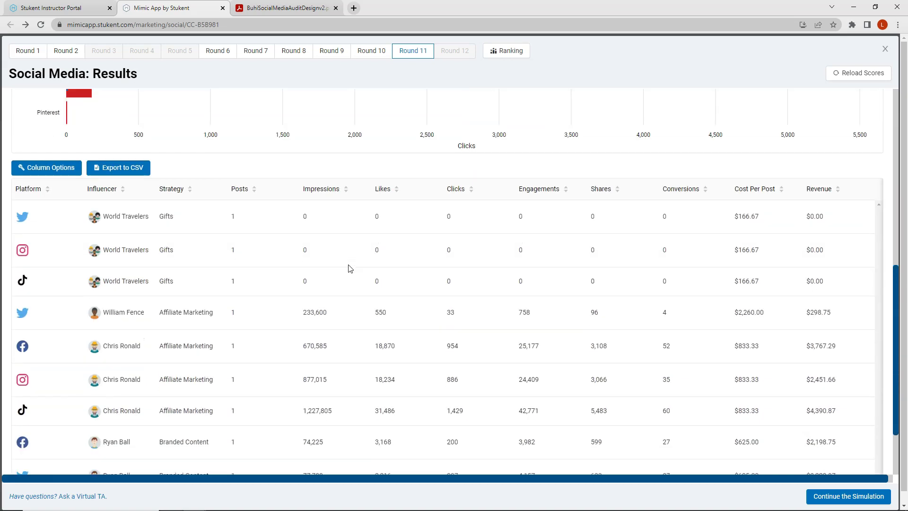
{"action": "left_click", "coordinate": [349, 258]}
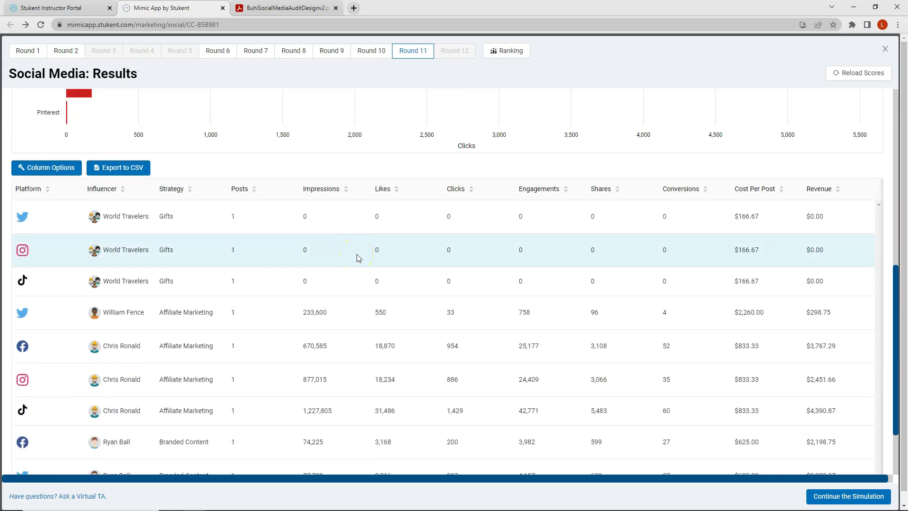
{"action": "scroll", "coordinate": [357, 258], "scroll_direction": "down", "scroll_amount": 1}
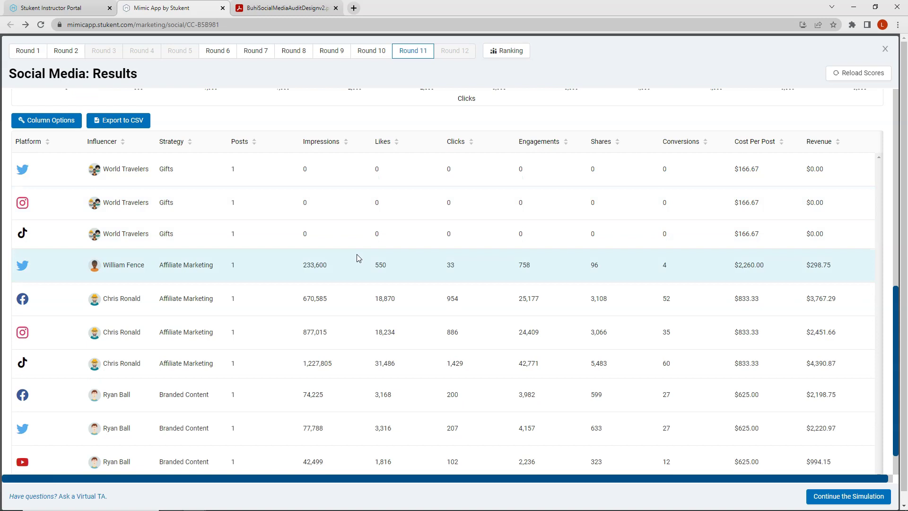
{"action": "left_click", "coordinate": [327, 143]}
{"action": "left_click", "coordinate": [328, 145]}
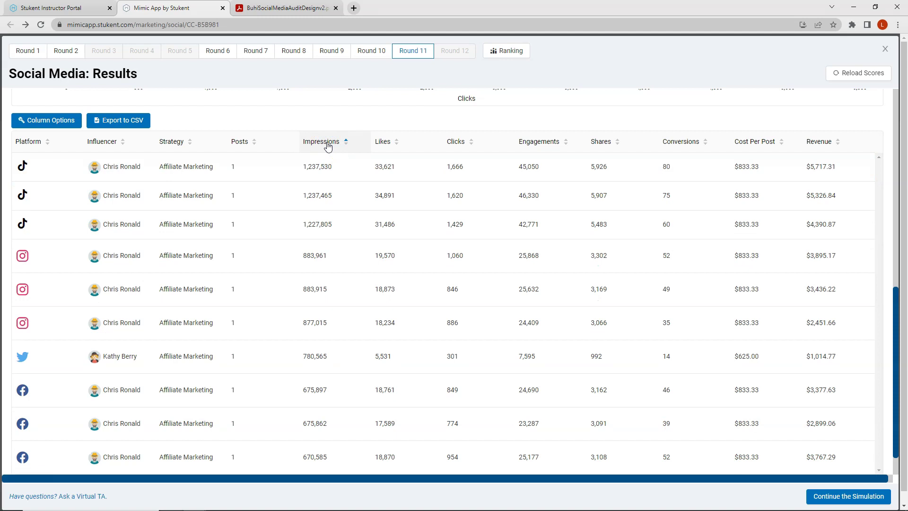
{"action": "left_click", "coordinate": [328, 166]}
{"action": "scroll", "coordinate": [326, 163], "scroll_direction": "down", "scroll_amount": 1}
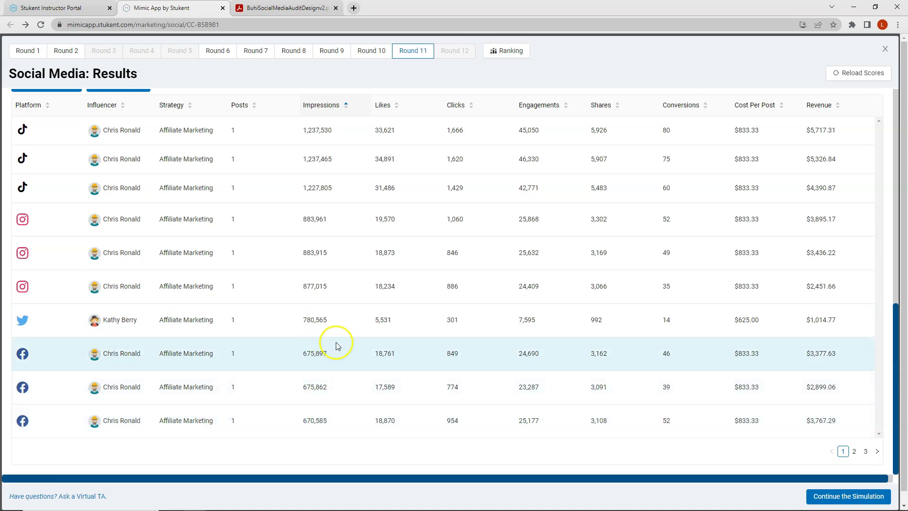
{"action": "left_click", "coordinate": [532, 103]}
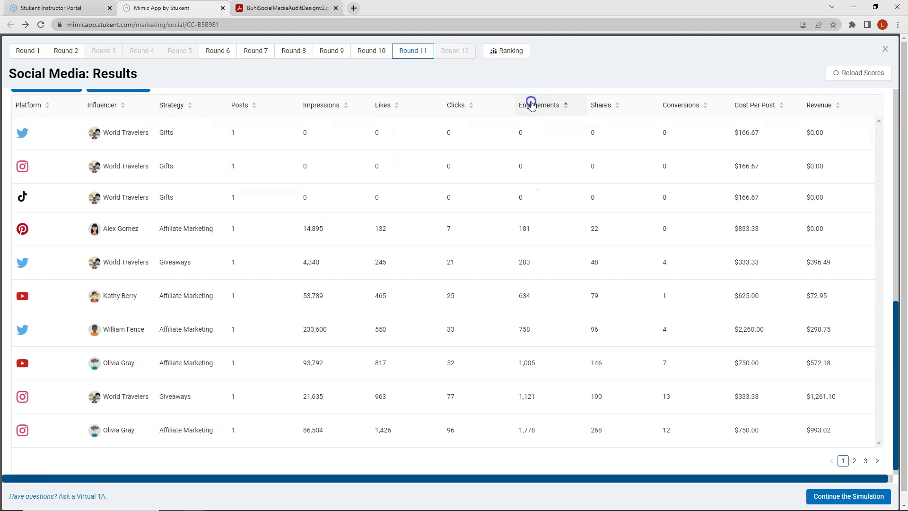
{"action": "left_click", "coordinate": [531, 104]}
{"action": "scroll", "coordinate": [533, 142], "scroll_direction": "up", "scroll_amount": 2}
{"action": "scroll", "coordinate": [537, 198], "scroll_direction": "down", "scroll_amount": 2}
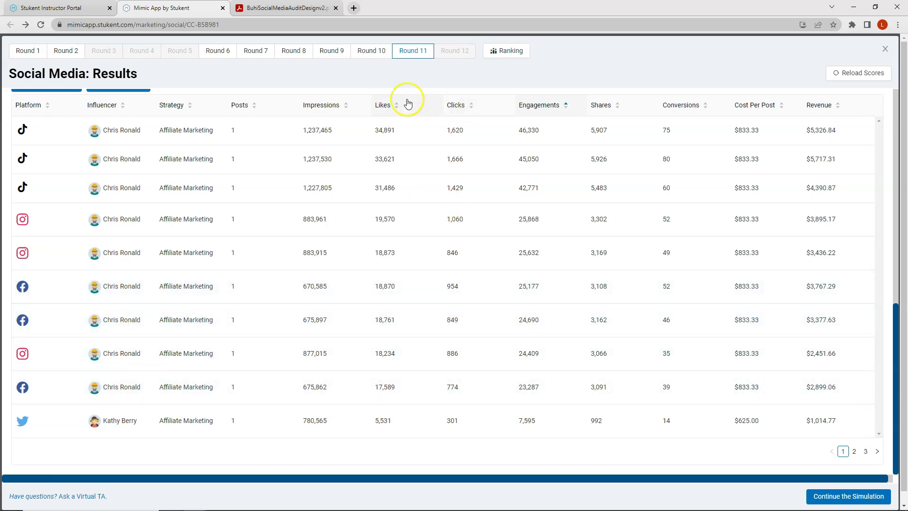
Step: Sort the influencer posts by Likes, Clicks, then Conversions, leaving the 80-conversion TikTok post on top
{"action": "left_click", "coordinate": [386, 105]}
{"action": "left_click", "coordinate": [385, 105]}
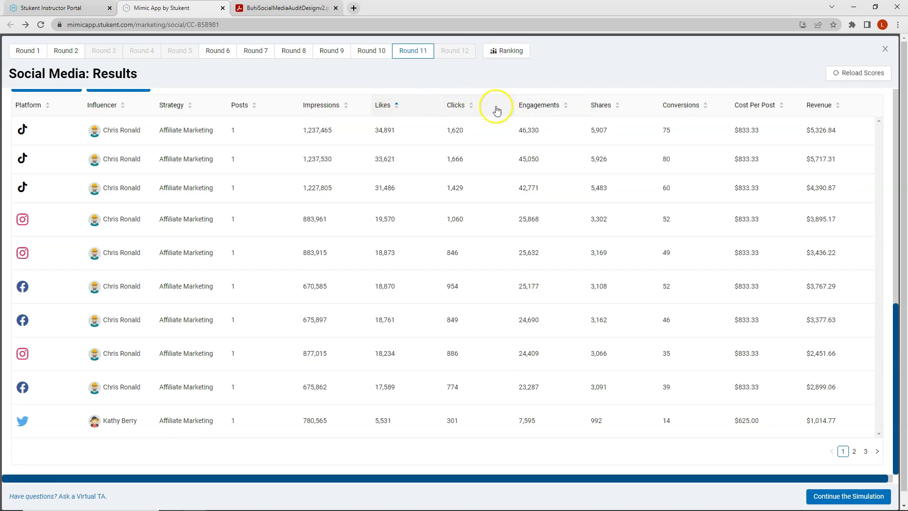
{"action": "left_click", "coordinate": [454, 105]}
{"action": "left_click", "coordinate": [455, 106]}
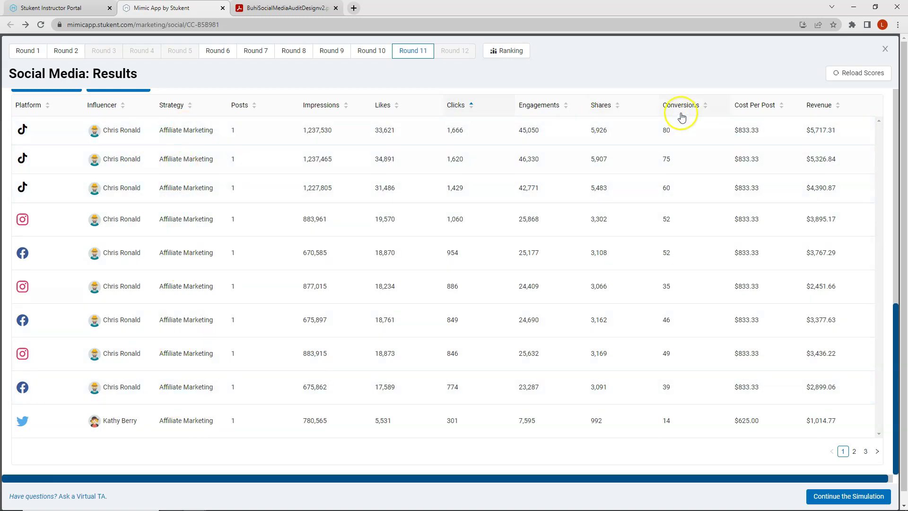
{"action": "double_click", "coordinate": [683, 107]}
{"action": "left_click", "coordinate": [684, 106]}
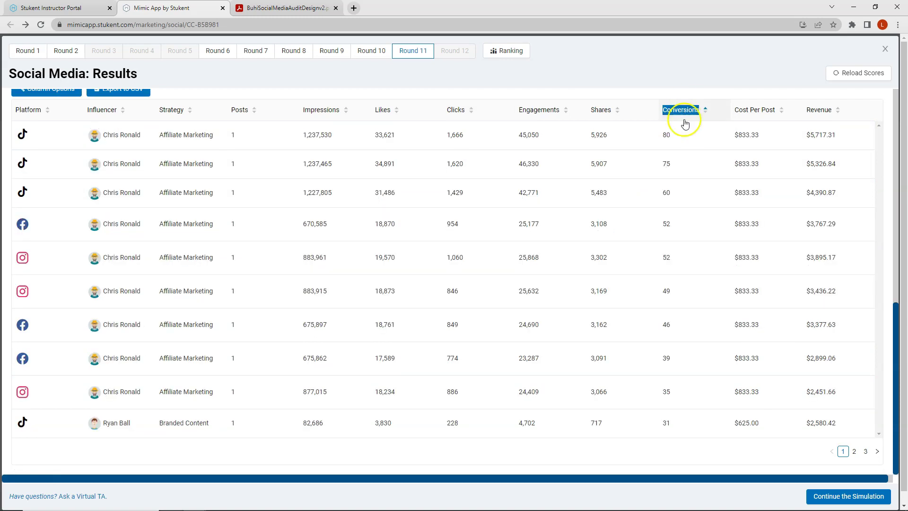
{"action": "left_click", "coordinate": [683, 131]}
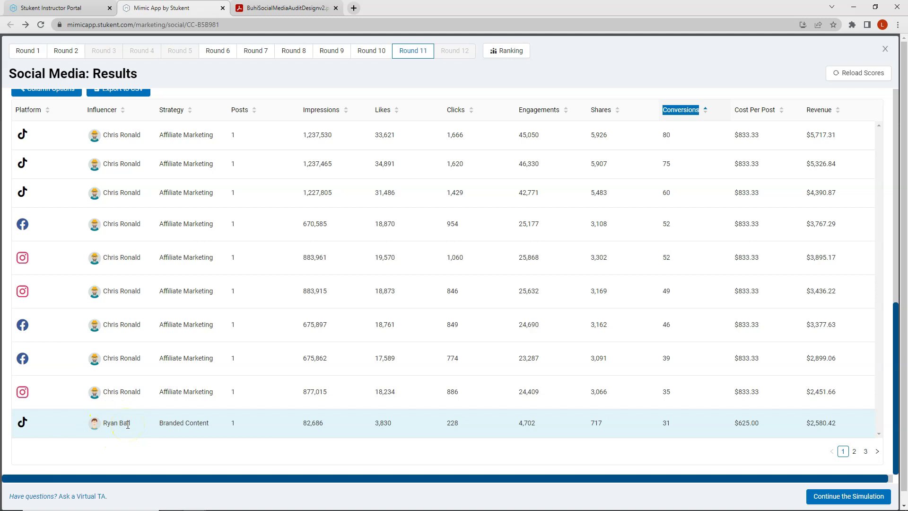
Step: Sort influencer results by Revenue, highest first, and highlight the top $5,717.31 figure
{"action": "left_click", "coordinate": [819, 109]}
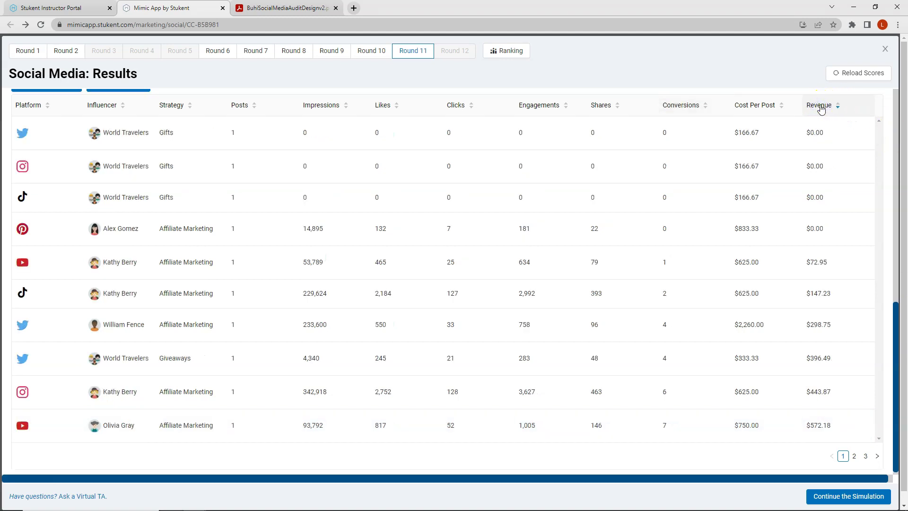
{"action": "left_click", "coordinate": [821, 108]}
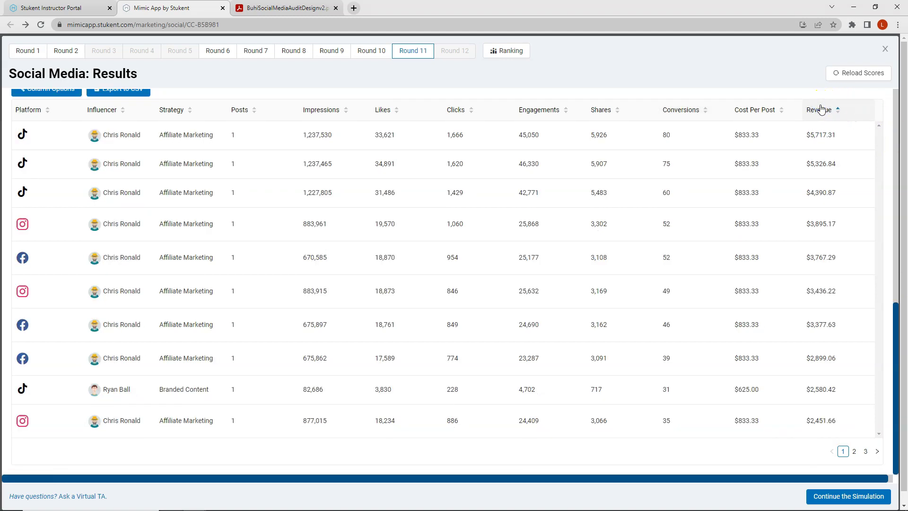
{"action": "left_click", "coordinate": [821, 111]}
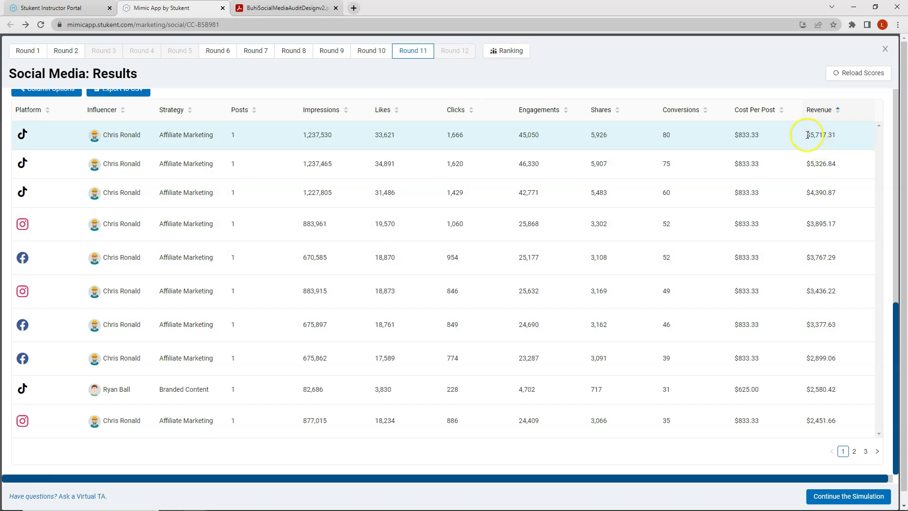
{"action": "left_click_drag", "start_coordinate": [807, 135], "coordinate": [837, 136]}
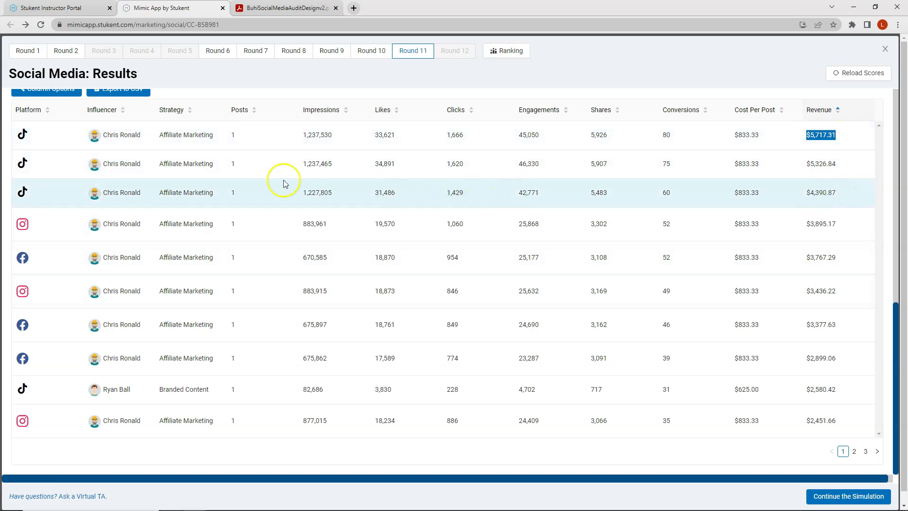
Step: Switch to Post History and sort its table by Revenue, highest first
{"action": "scroll", "coordinate": [279, 178], "scroll_direction": "up", "scroll_amount": 7}
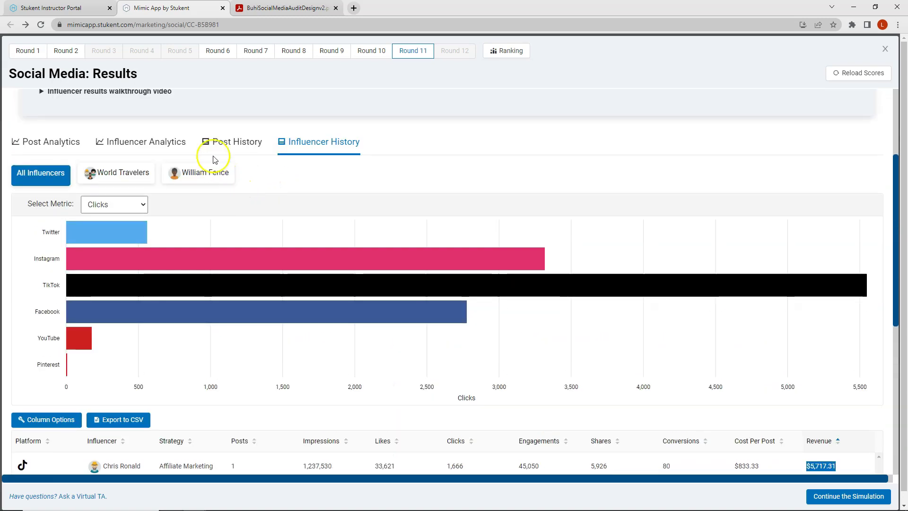
{"action": "left_click", "coordinate": [227, 141]}
{"action": "scroll", "coordinate": [694, 166], "scroll_direction": "down", "scroll_amount": 1}
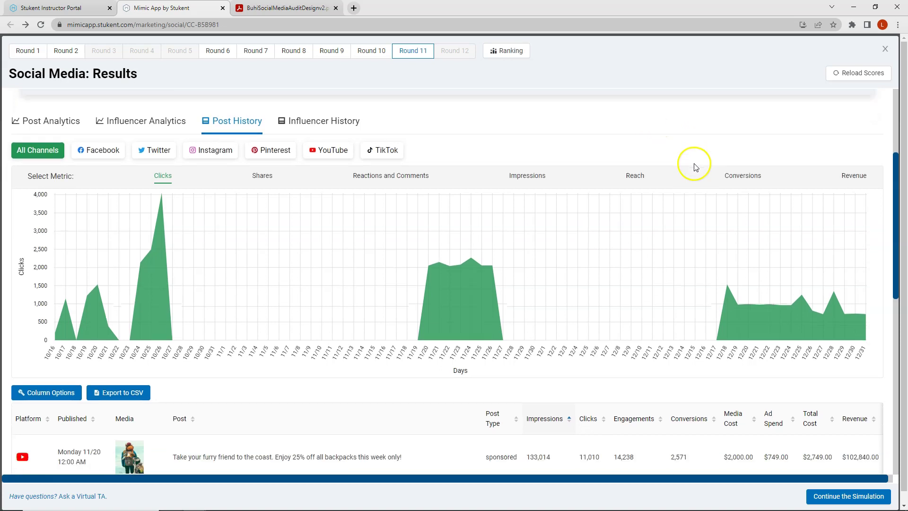
{"action": "scroll", "coordinate": [694, 167], "scroll_direction": "down", "scroll_amount": 5}
{"action": "left_click", "coordinate": [856, 156]}
{"action": "left_click", "coordinate": [857, 157]}
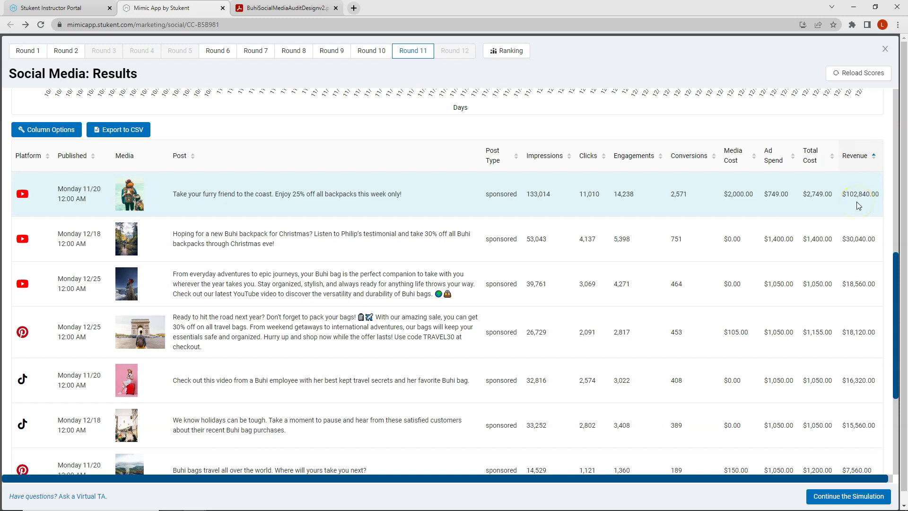
{"action": "left_click", "coordinate": [858, 248]}
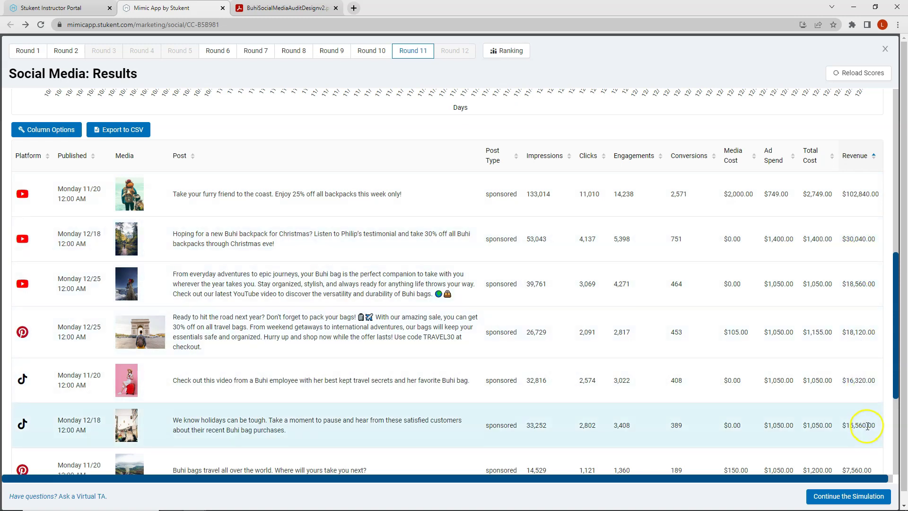
Step: Return to Influencer History, then close the Round 11 results window
{"action": "scroll", "coordinate": [336, 152], "scroll_direction": "up", "scroll_amount": 4}
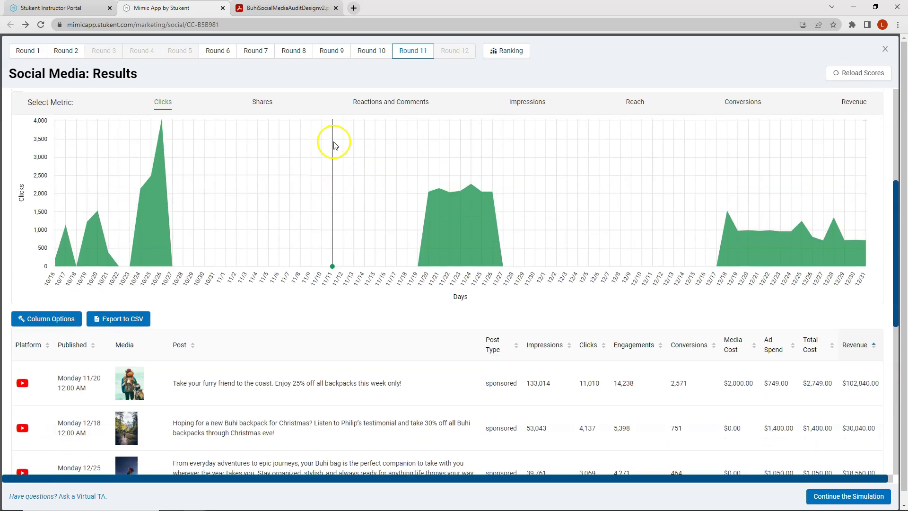
{"action": "scroll", "coordinate": [334, 144], "scroll_direction": "up", "scroll_amount": 2}
{"action": "left_click", "coordinate": [337, 139]}
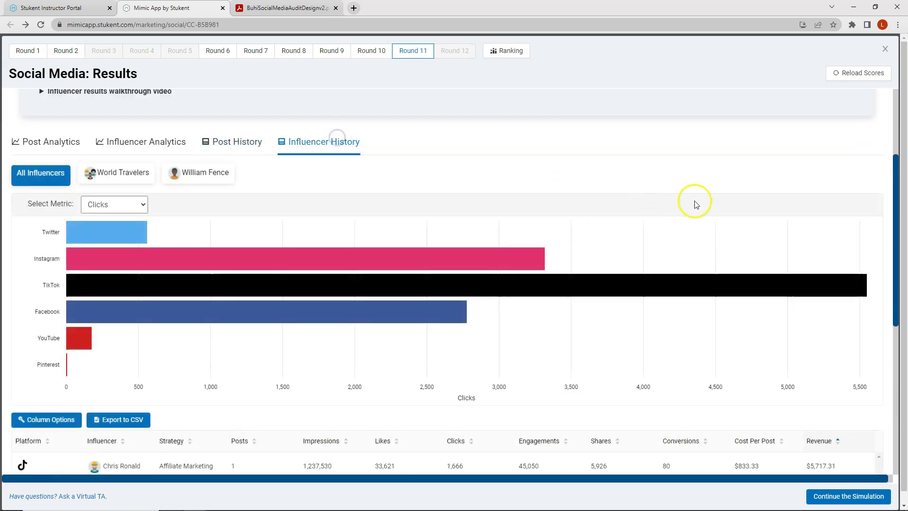
{"action": "scroll", "coordinate": [709, 203], "scroll_direction": "down", "scroll_amount": 4}
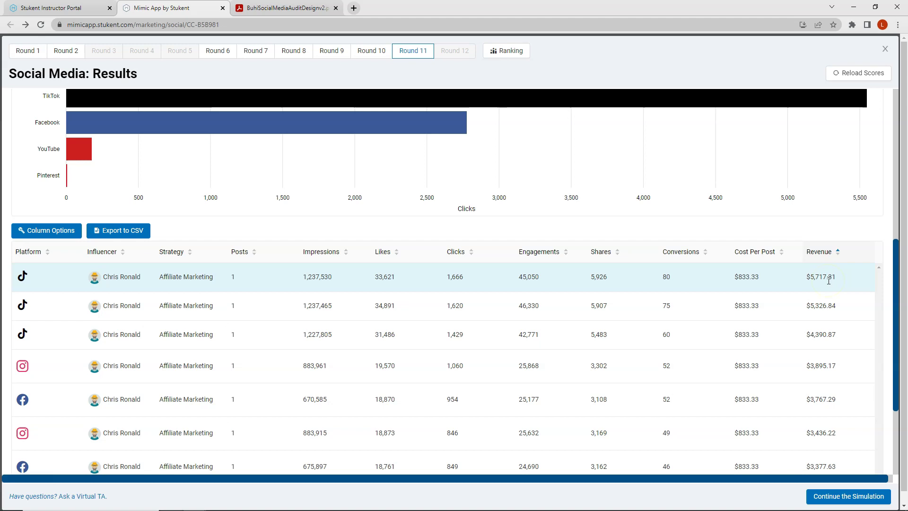
{"action": "left_click", "coordinate": [883, 49]}
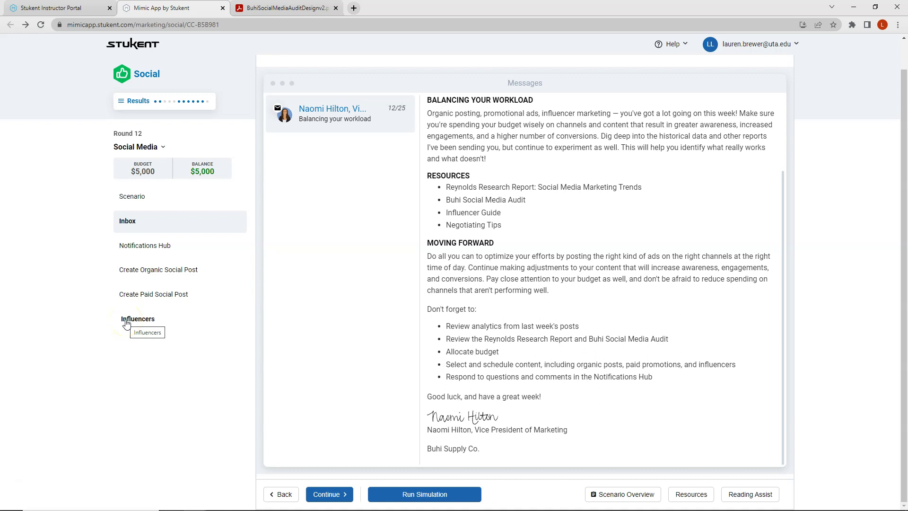
Step: Bring up the Schedule Influencer dialog with Mega, Macro and Micro categories and $5,000.00 remaining
{"action": "left_click", "coordinate": [126, 323]}
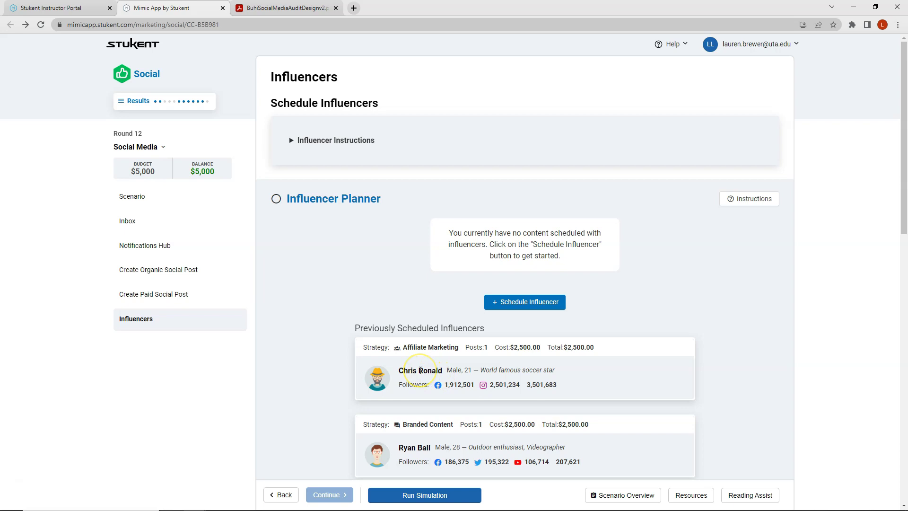
{"action": "left_click", "coordinate": [419, 369]}
{"action": "left_click", "coordinate": [414, 369]}
Step: Offer Mega influencer Chris Ronald one Affiliate Marketing post at $2,500 and confirm the deal
{"action": "left_click", "coordinate": [522, 306]}
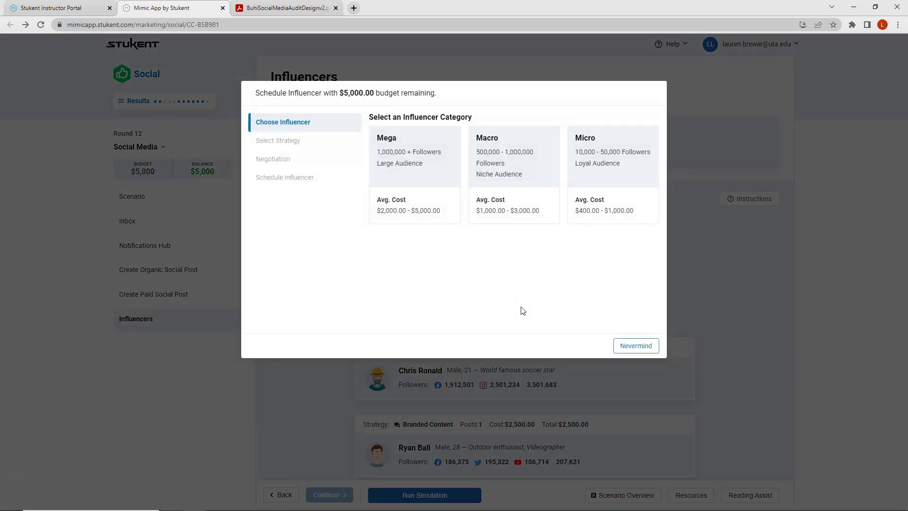
{"action": "left_click", "coordinate": [411, 171]}
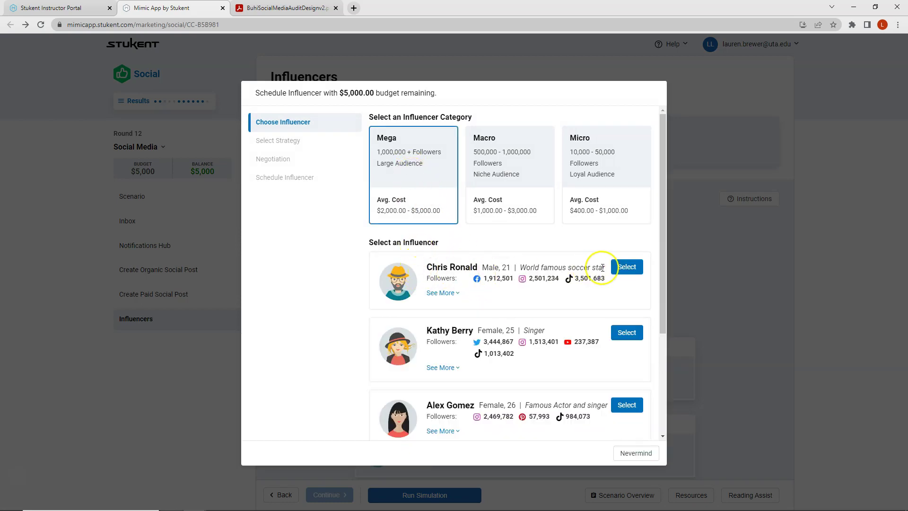
{"action": "left_click", "coordinate": [620, 267]}
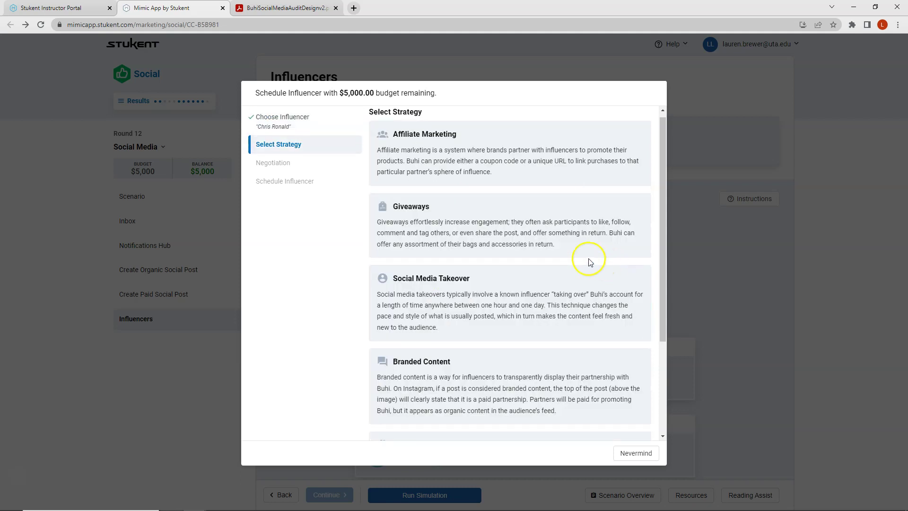
{"action": "left_click", "coordinate": [404, 154]}
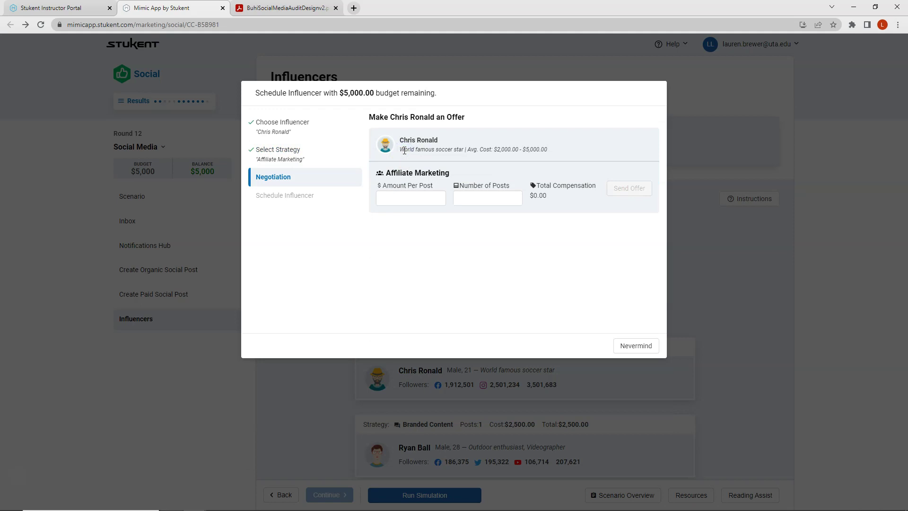
{"action": "left_click", "coordinate": [465, 198]}
{"action": "type", "text": "1"}
{"action": "left_click", "coordinate": [416, 198]}
{"action": "type", "text": "2500"}
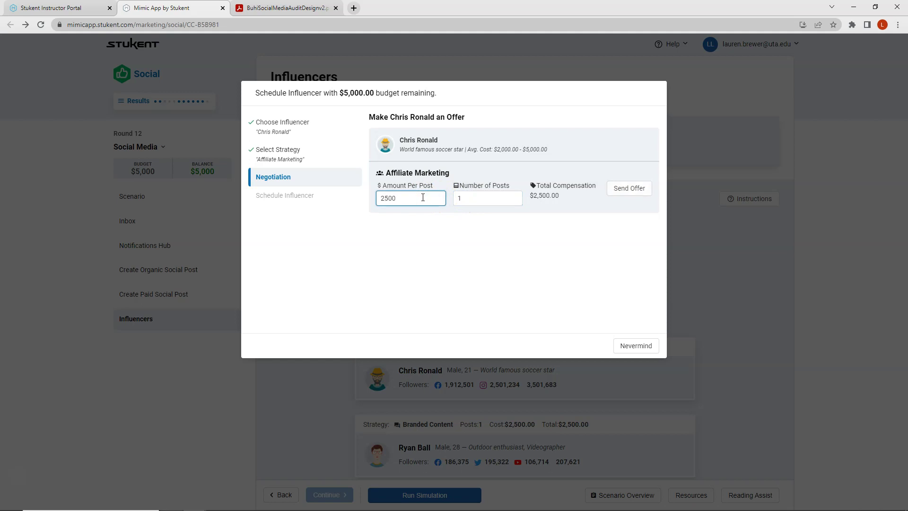
{"action": "left_click", "coordinate": [629, 189]}
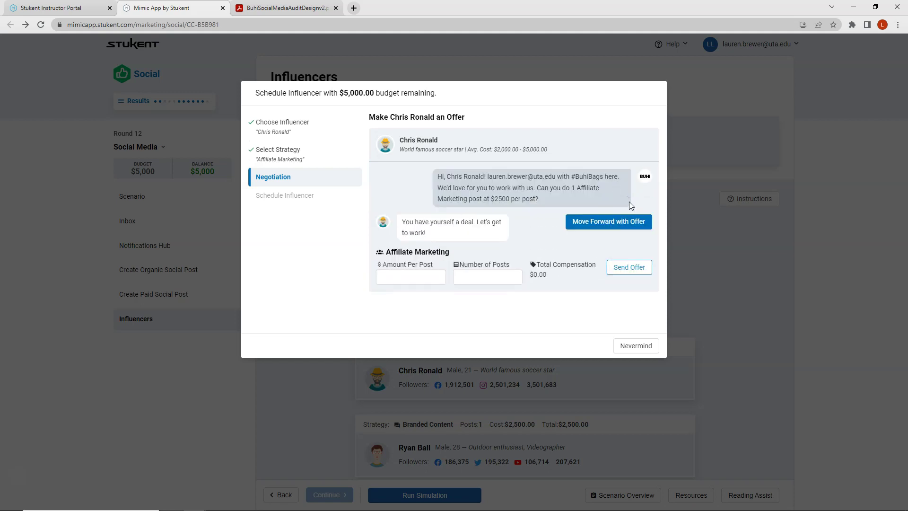
{"action": "left_click", "coordinate": [586, 222]}
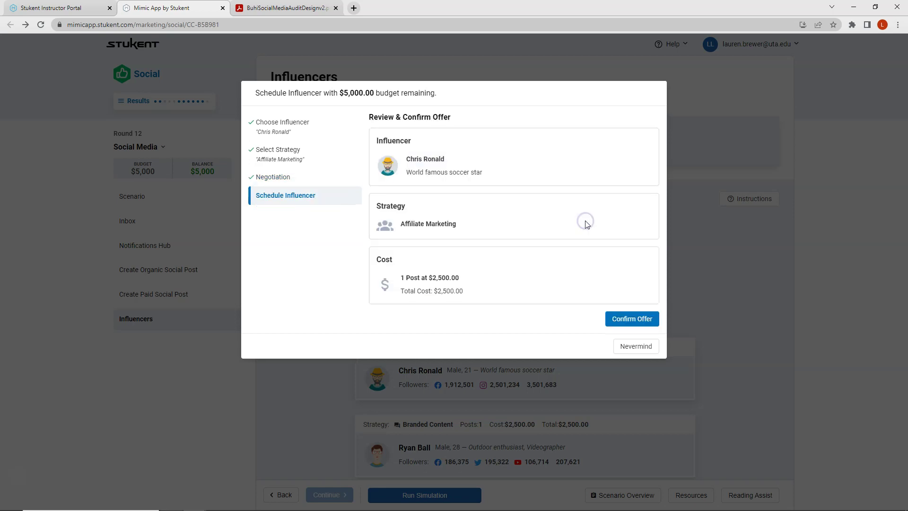
{"action": "left_click", "coordinate": [623, 319]}
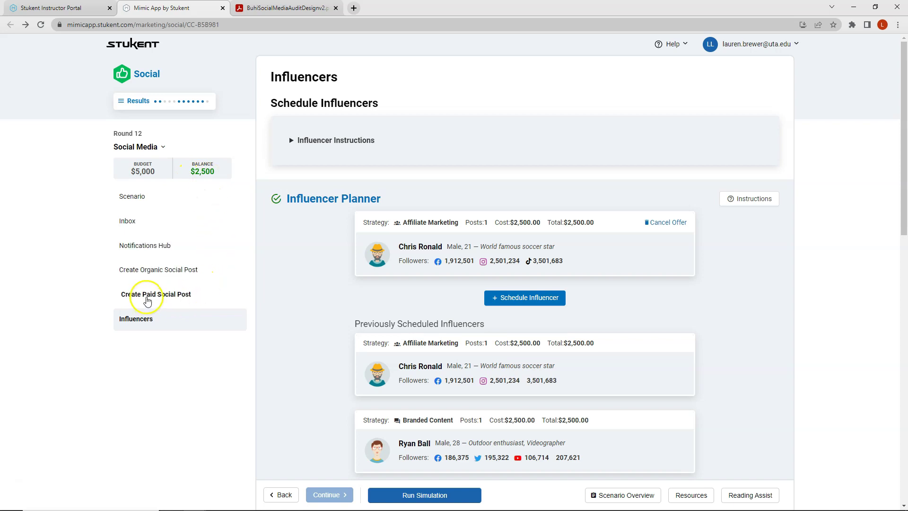
Step: Start a new Instagram post on the Create Paid Social Post page
{"action": "left_click", "coordinate": [148, 298]}
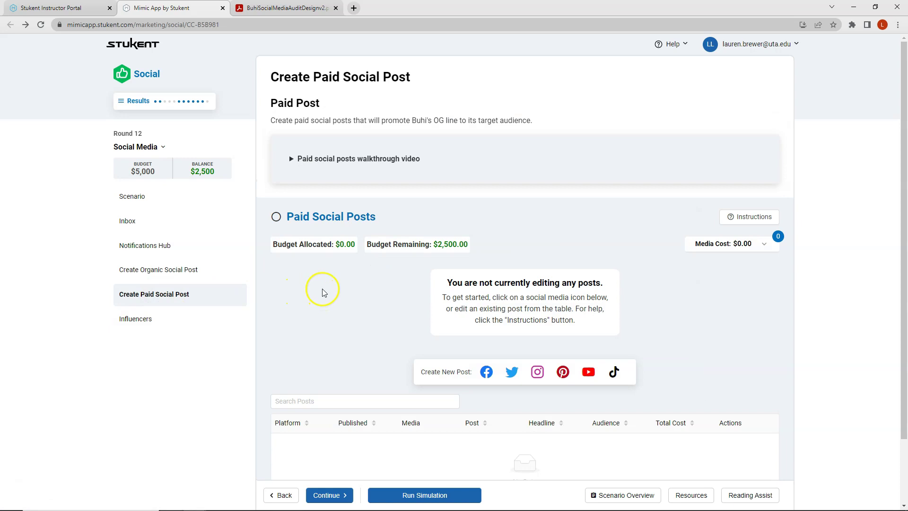
{"action": "scroll", "coordinate": [322, 279], "scroll_direction": "down", "scroll_amount": 1}
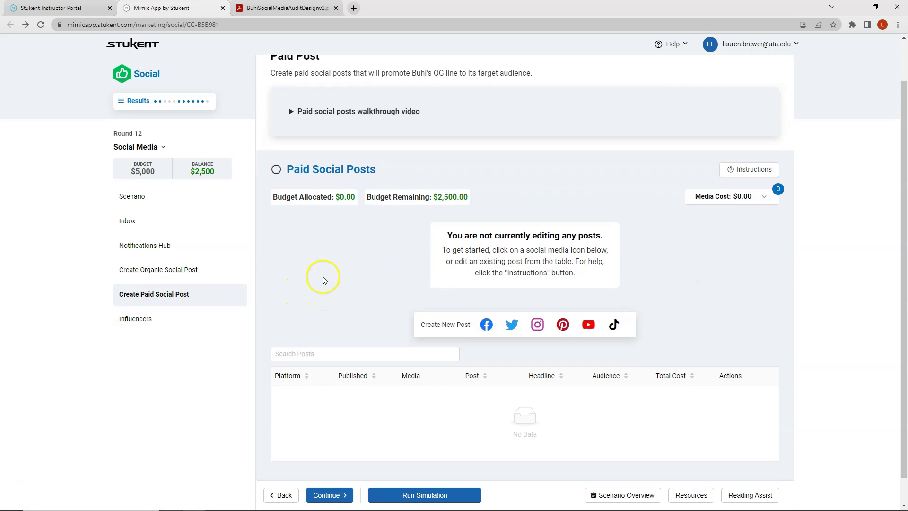
{"action": "left_click", "coordinate": [536, 330]}
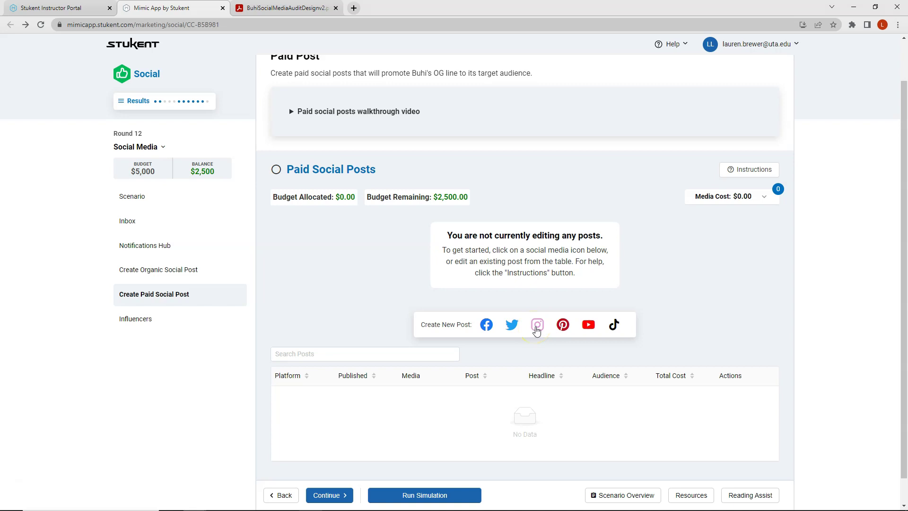
{"action": "left_click", "coordinate": [537, 330]}
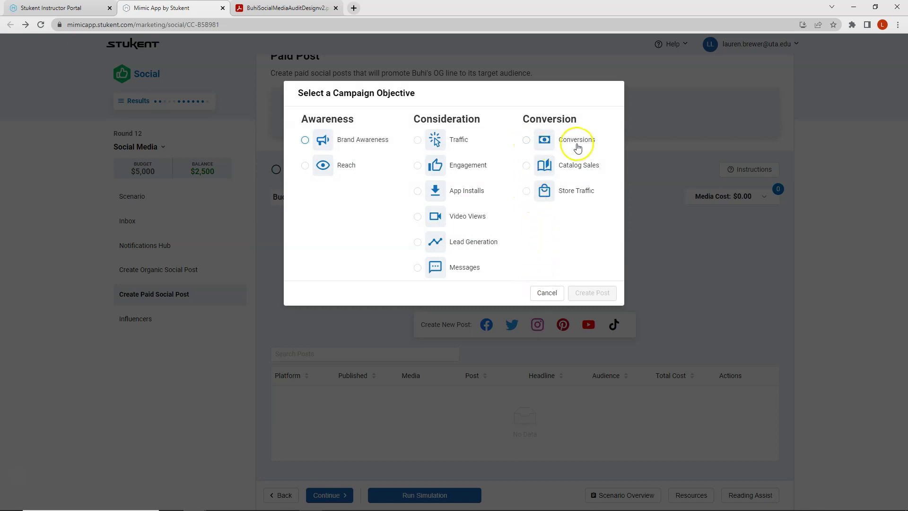
Step: Create a Conversions-objective Instagram post with the headline 'New Year's Sale'
{"action": "left_click", "coordinate": [526, 140]}
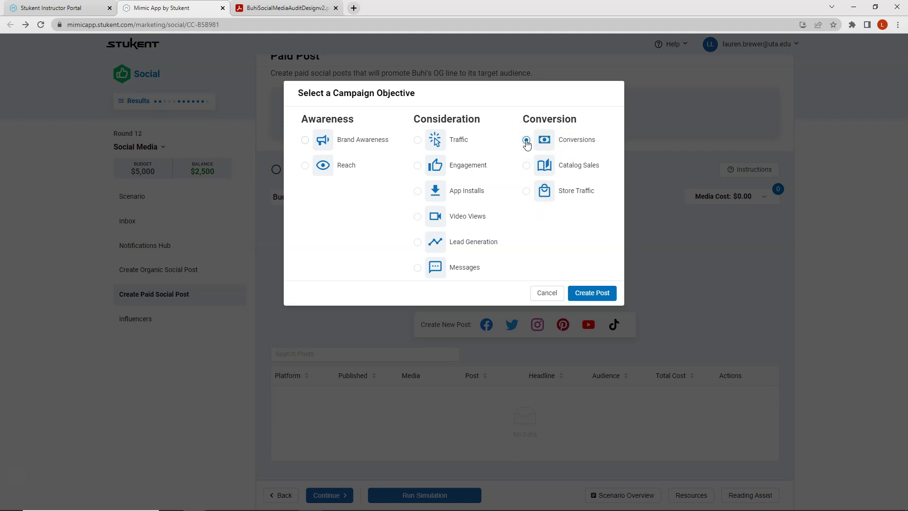
{"action": "left_click", "coordinate": [586, 293]}
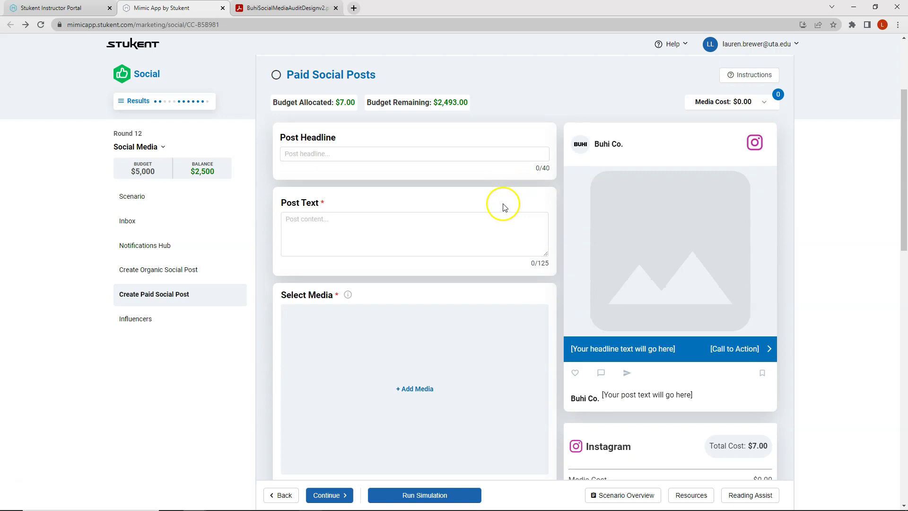
{"action": "left_click", "coordinate": [421, 154]}
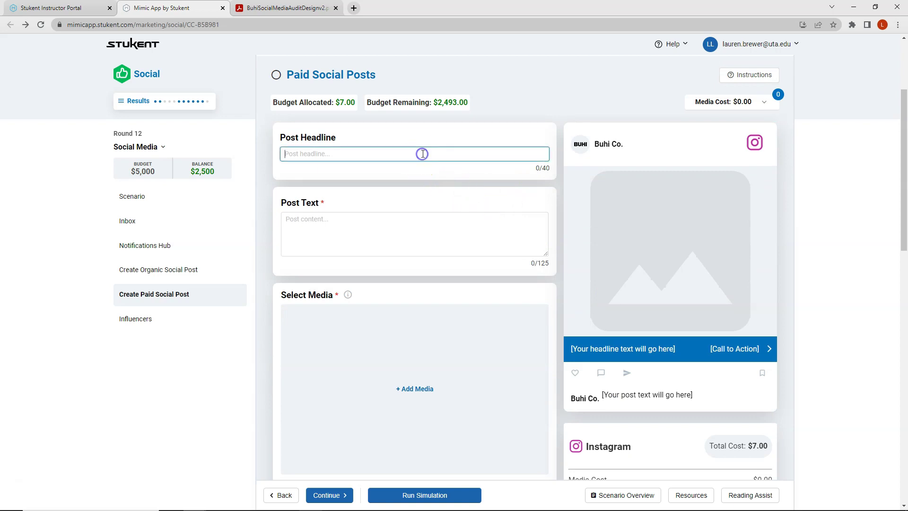
{"action": "type", "text": "New Year's Sale!"}
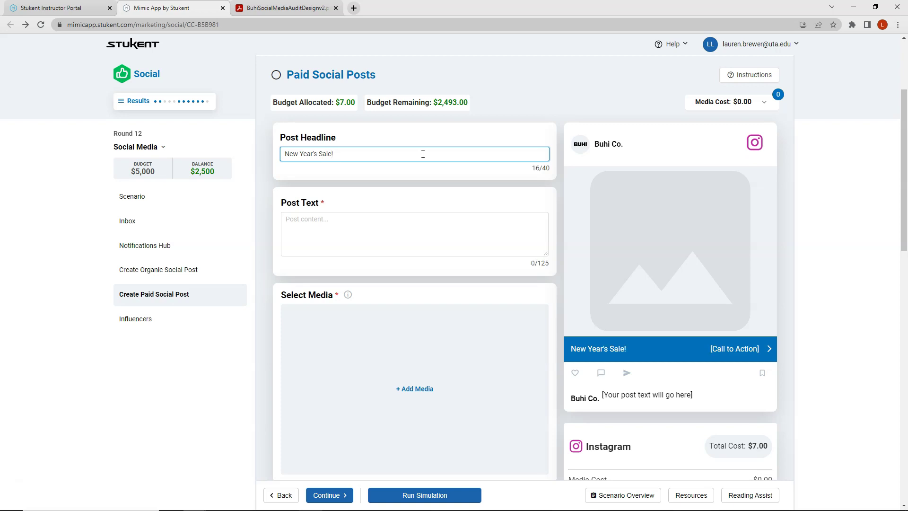
{"action": "key", "text": "alt+Tab"}
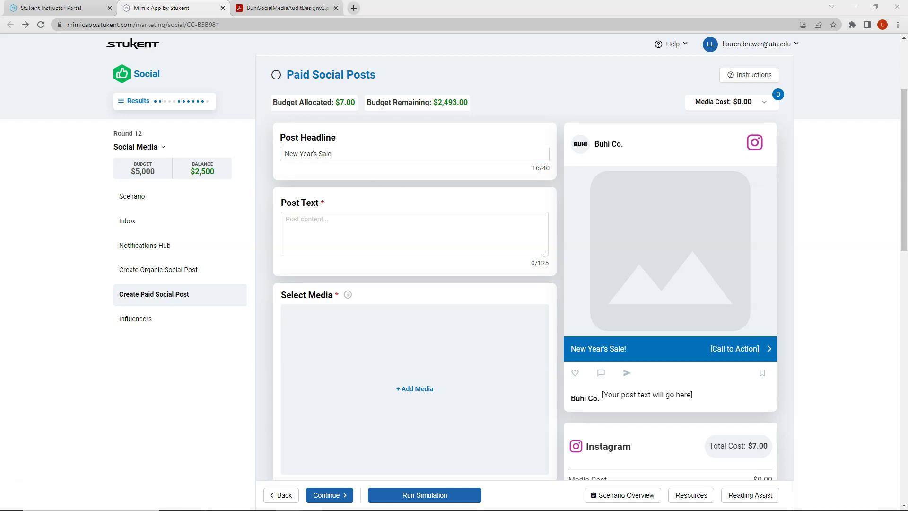
Step: Paste the post text offering 25% off all Buhi products into the body
{"action": "left_click", "coordinate": [353, 237]}
{"action": "type", "text": "What’s better than a New Year’s Resolution? A New Year’s Sale! Enjoy 25% off all Buhi products this week only."}
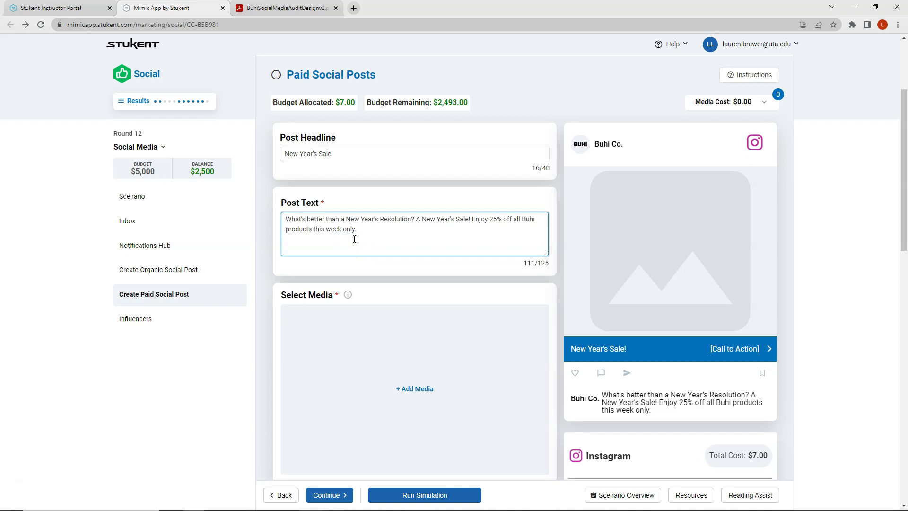
{"action": "left_click", "coordinate": [380, 244]}
{"action": "left_click", "coordinate": [438, 243]}
{"action": "scroll", "coordinate": [438, 243], "scroll_direction": "down", "scroll_amount": 1}
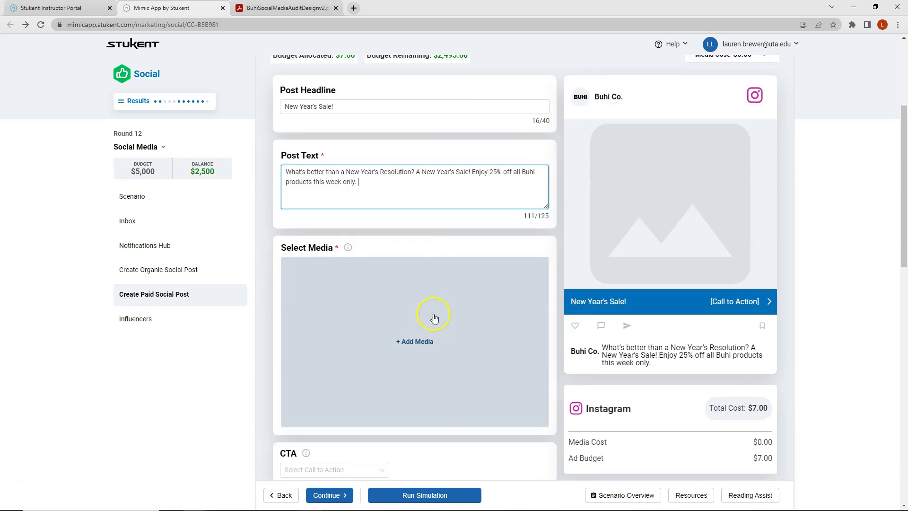
Step: Search the media library for 'new year' and select the New Year's: Sale image
{"action": "left_click", "coordinate": [433, 335]}
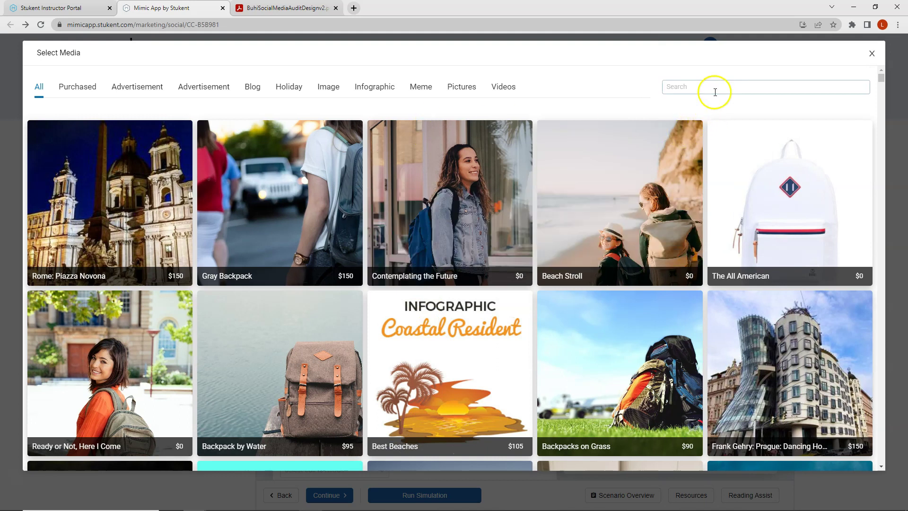
{"action": "left_click", "coordinate": [715, 92]}
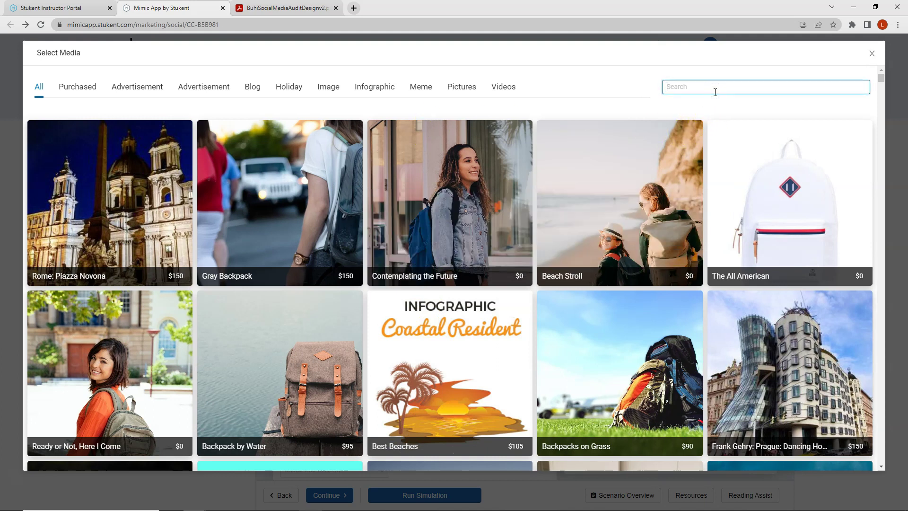
{"action": "type", "text": "new"}
{"action": "left_click", "coordinate": [697, 92]}
{"action": "type", "text": "year"}
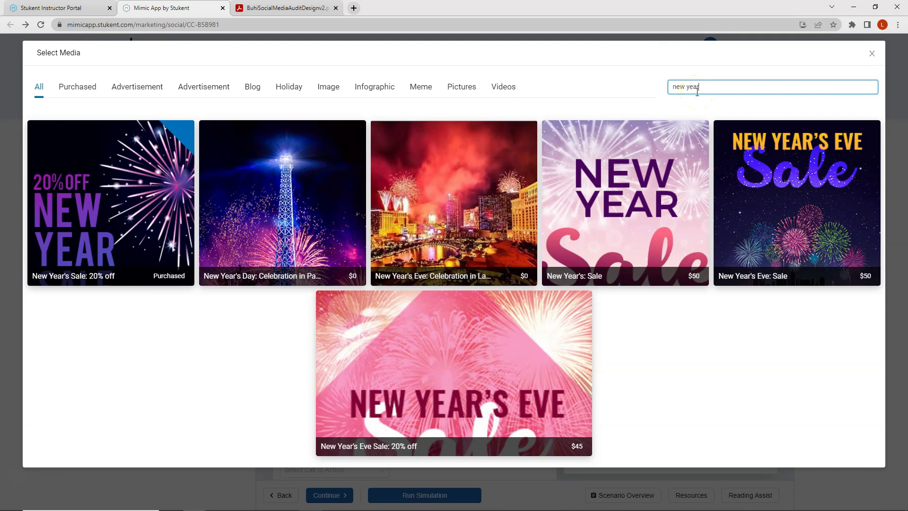
{"action": "left_click", "coordinate": [559, 196]}
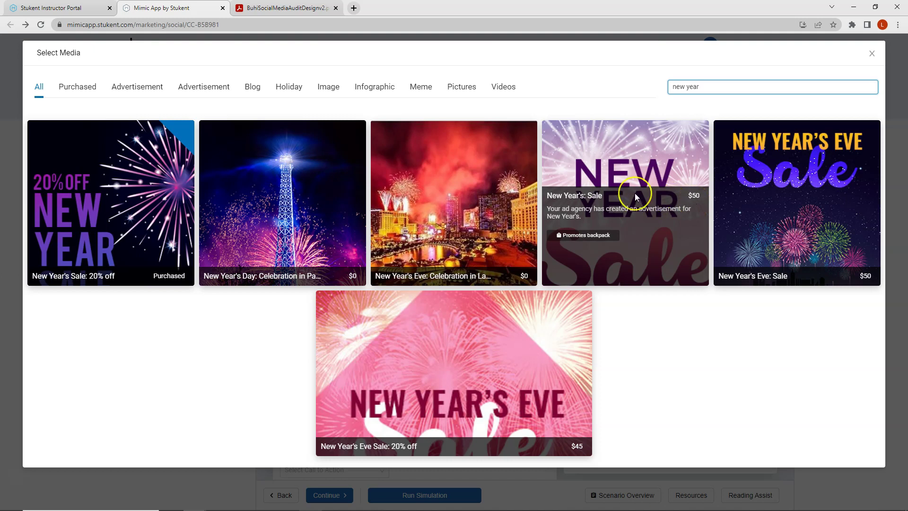
Step: Attach the New Year's: Sale image and set the call to action to Shop Now
{"action": "left_click", "coordinate": [635, 193]}
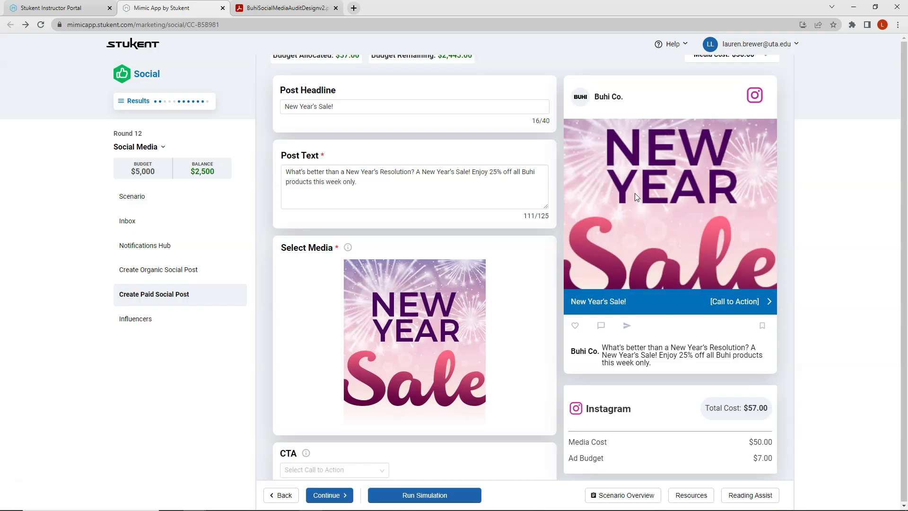
{"action": "scroll", "coordinate": [488, 197], "scroll_direction": "down", "scroll_amount": 4}
{"action": "scroll", "coordinate": [488, 197], "scroll_direction": "down", "scroll_amount": 1}
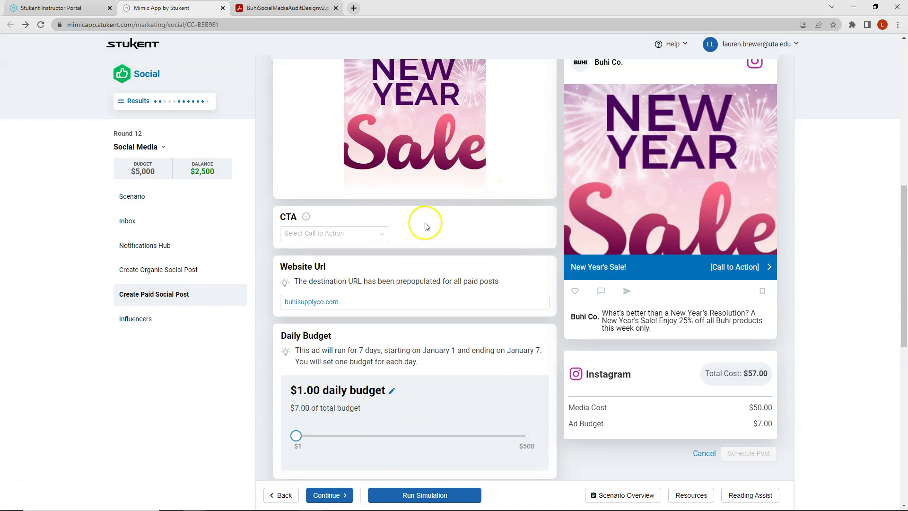
{"action": "left_click", "coordinate": [350, 229]}
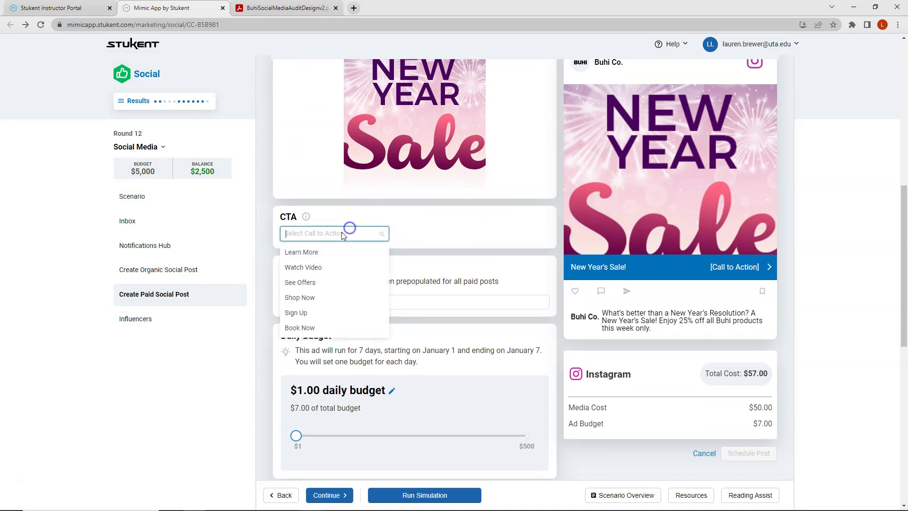
{"action": "left_click", "coordinate": [310, 299]}
Step: Change the post's daily budget to $105.00
{"action": "scroll", "coordinate": [444, 249], "scroll_direction": "down", "scroll_amount": 2}
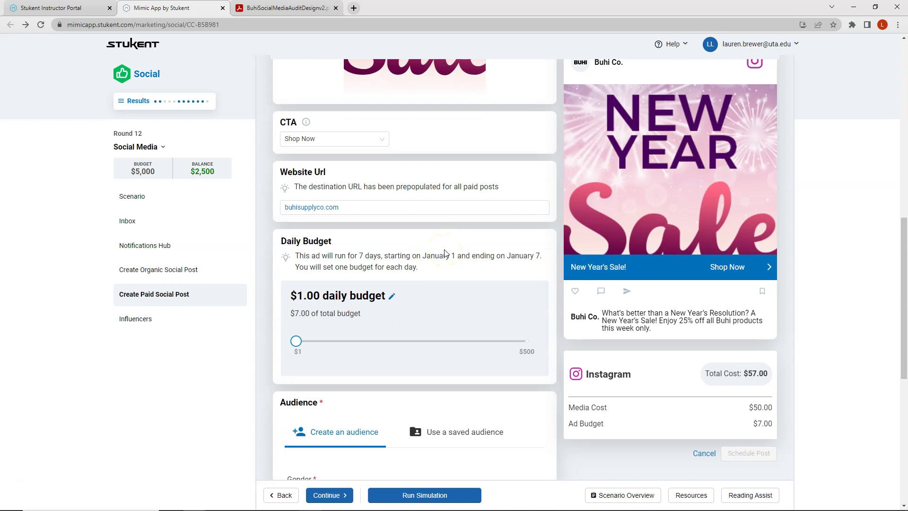
{"action": "left_click", "coordinate": [392, 296]}
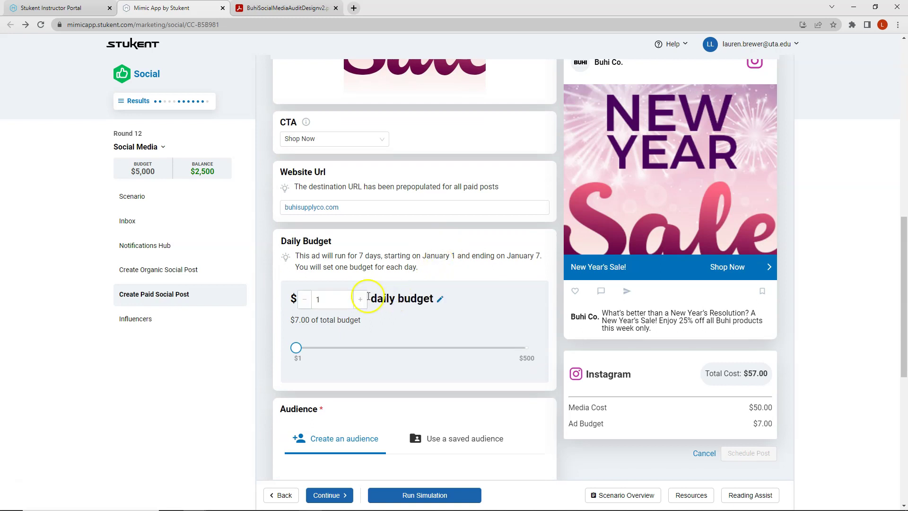
{"action": "left_click", "coordinate": [337, 298]}
{"action": "type", "text": "05"}
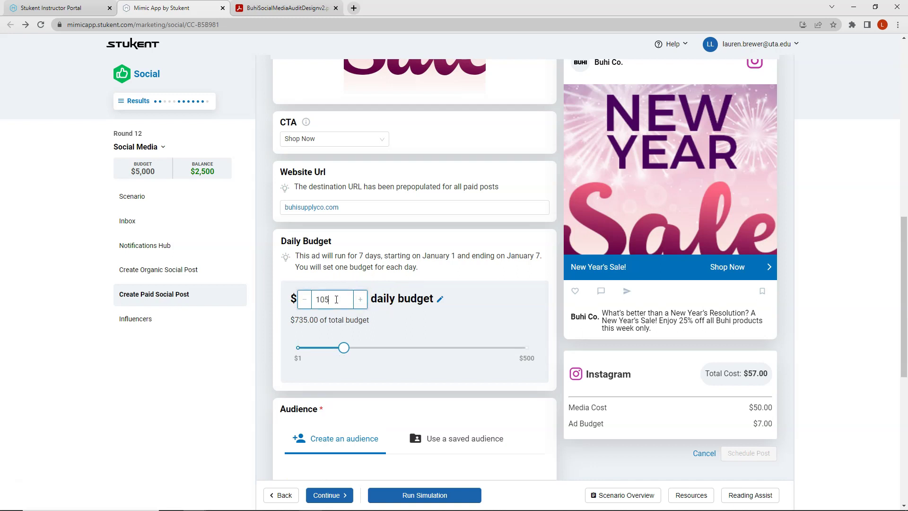
{"action": "left_click", "coordinate": [463, 301]}
Step: Target the saved Instagram audience and schedule the New Year's Sale post at $785
{"action": "scroll", "coordinate": [462, 297], "scroll_direction": "down", "scroll_amount": 4}
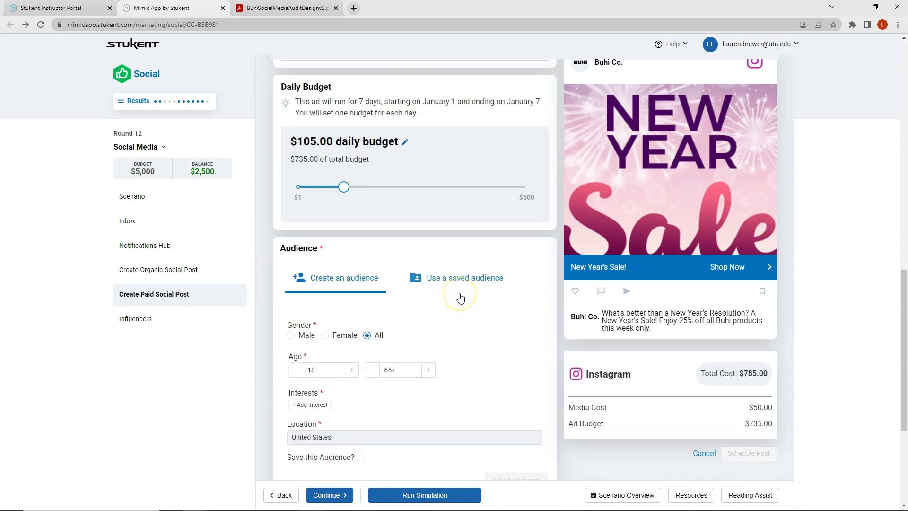
{"action": "left_click", "coordinate": [458, 268]}
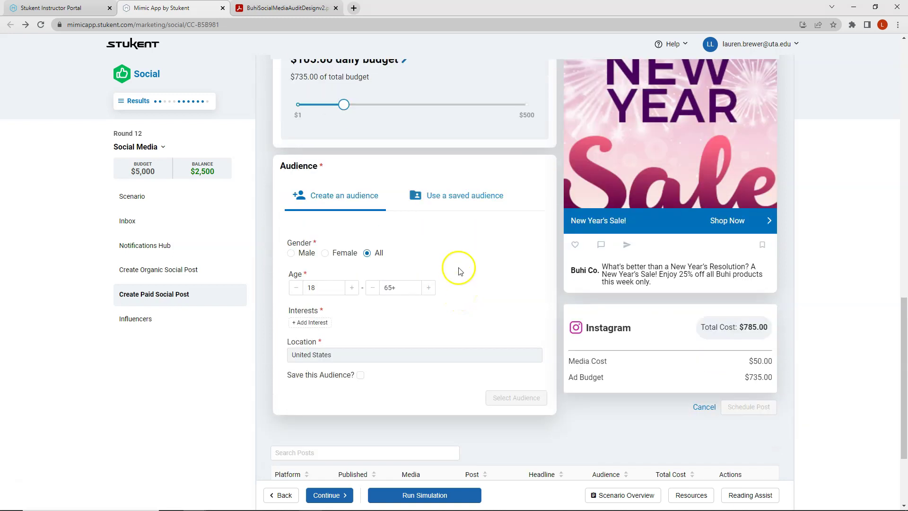
{"action": "left_click", "coordinate": [441, 201]}
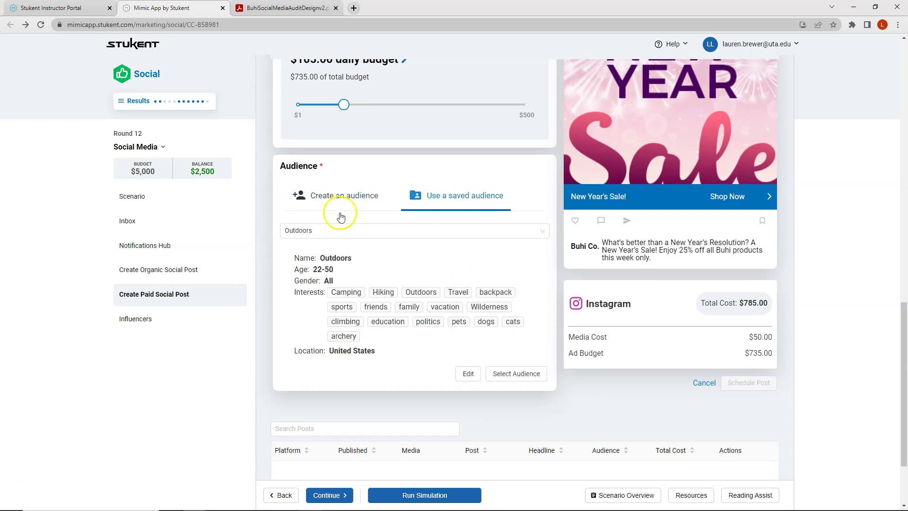
{"action": "left_click", "coordinate": [323, 231]}
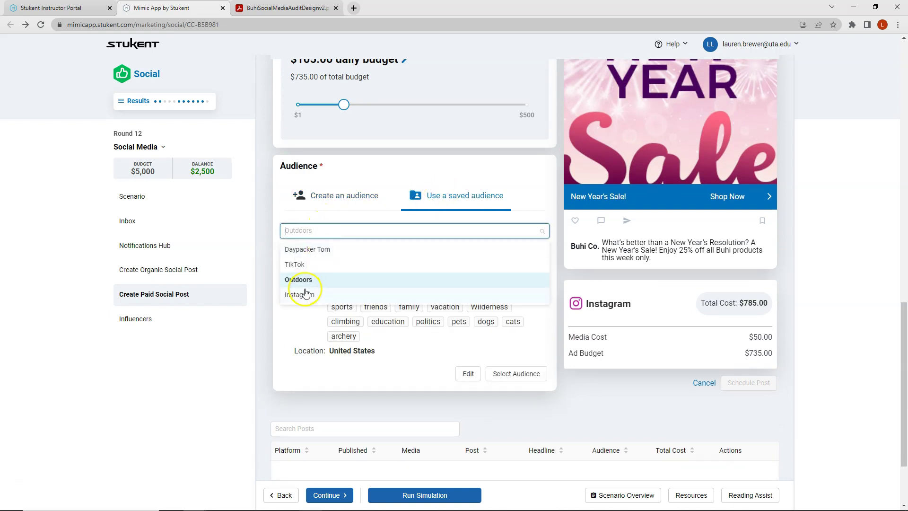
{"action": "left_click", "coordinate": [305, 294]}
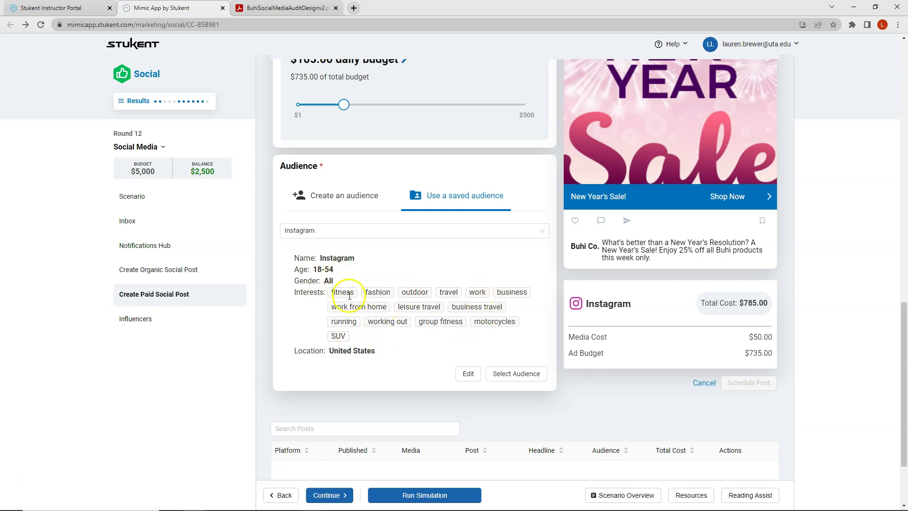
{"action": "left_click", "coordinate": [508, 374]}
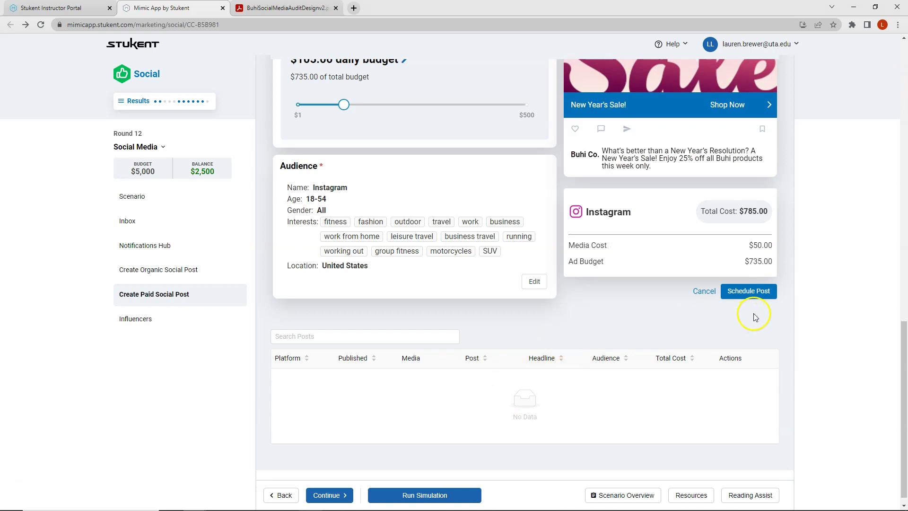
{"action": "left_click", "coordinate": [752, 292]}
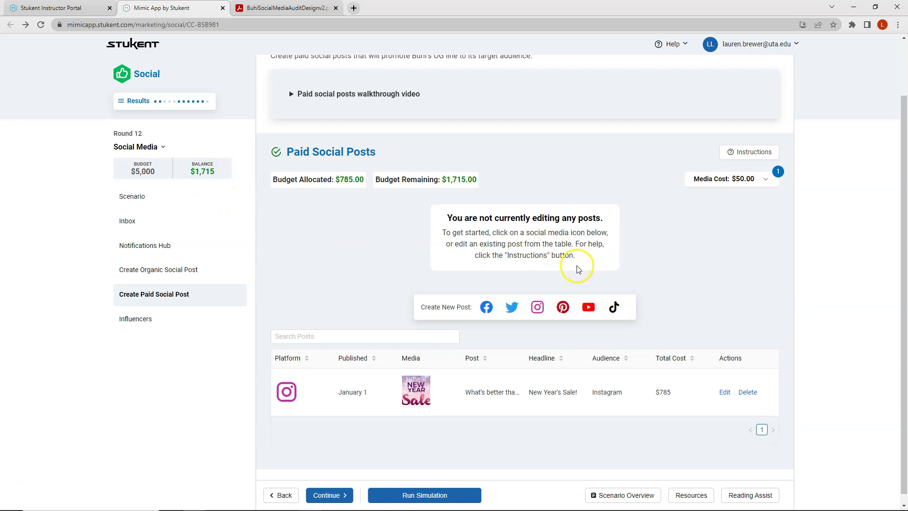
Step: Create a new YouTube paid post with the Website Traffic objective
{"action": "left_click", "coordinate": [589, 308]}
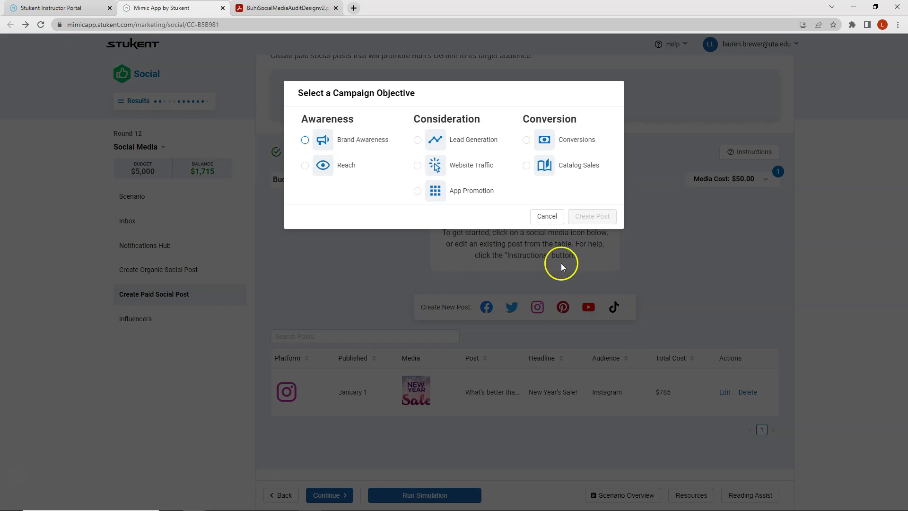
{"action": "left_click", "coordinate": [467, 165]}
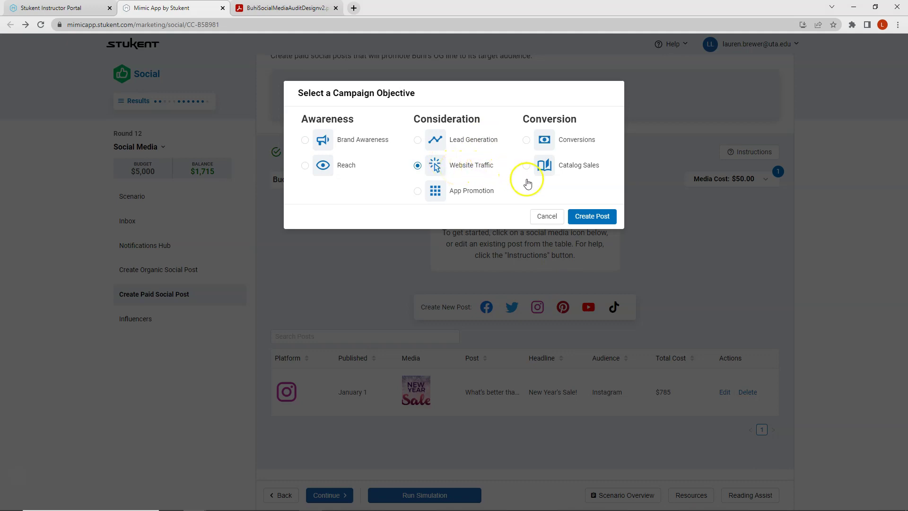
{"action": "left_click", "coordinate": [592, 216]}
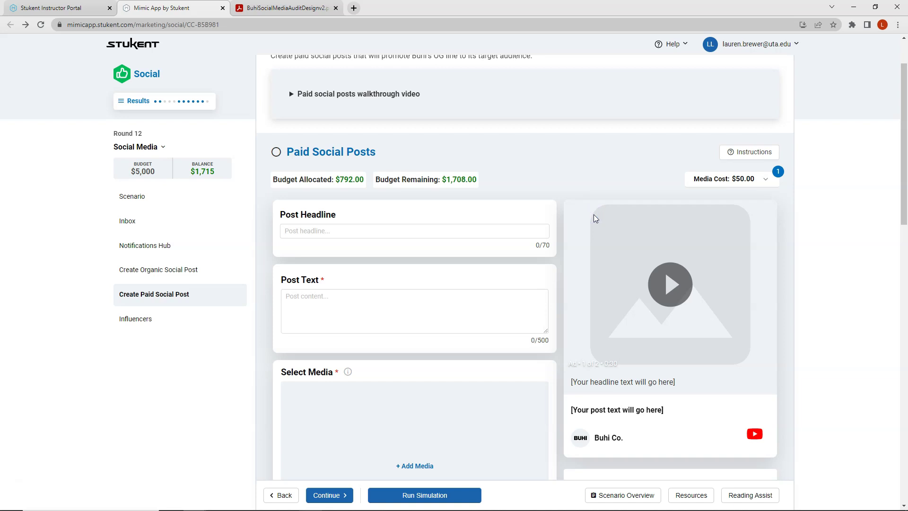
Step: Give the YouTube post the headline 'Time to Unwind' and paste its bag-themed post text
{"action": "left_click", "coordinate": [405, 233]}
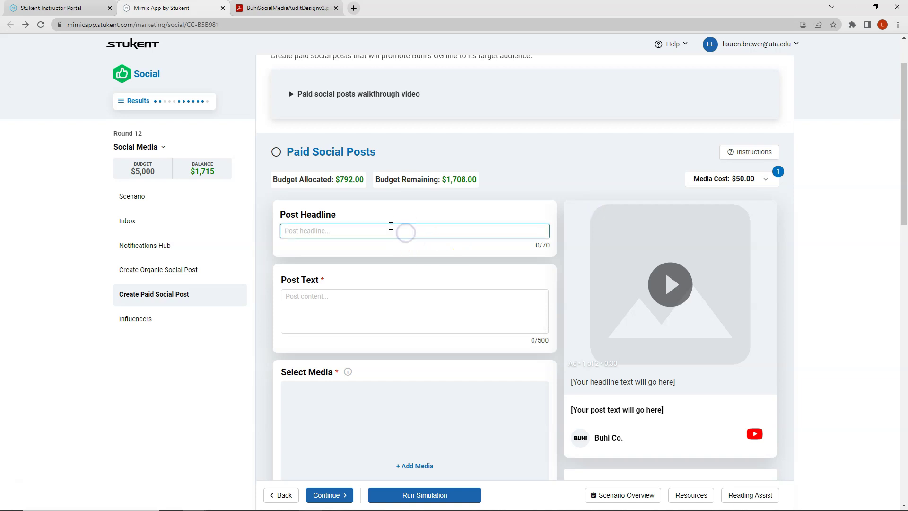
{"action": "type", "text": "Time to Unwind"}
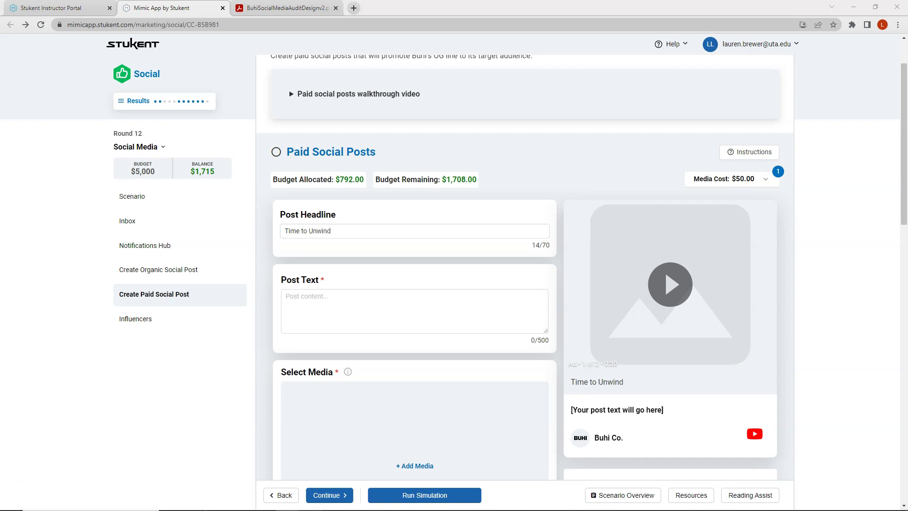
{"action": "left_click", "coordinate": [308, 308]}
{"action": "type", "text": "Unwind and Unburden: How My Trusty Bag Accompanies Me Everywhere"}
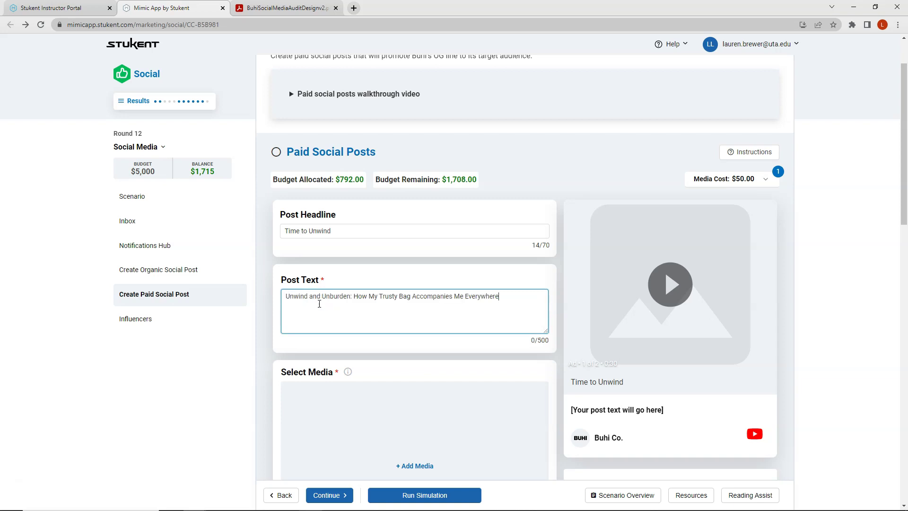
{"action": "left_click", "coordinate": [384, 322]}
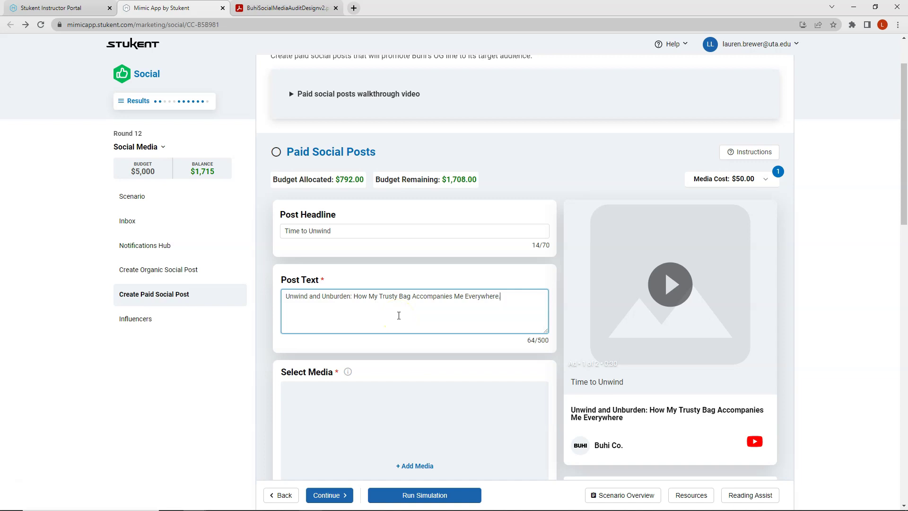
{"action": "scroll", "coordinate": [400, 286], "scroll_direction": "down", "scroll_amount": 3}
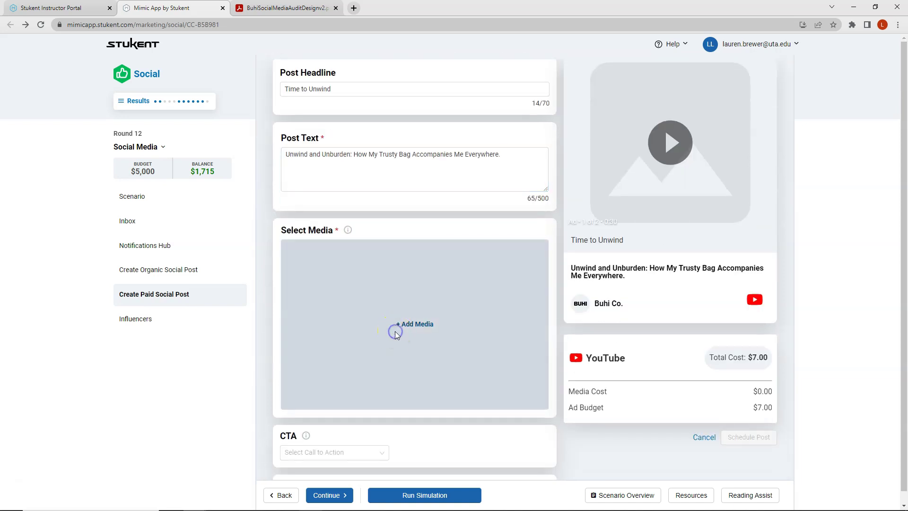
{"action": "left_click", "coordinate": [396, 327]}
Step: Search the video library for 'resting' and attach the Resting Outside video
{"action": "left_click", "coordinate": [692, 85]}
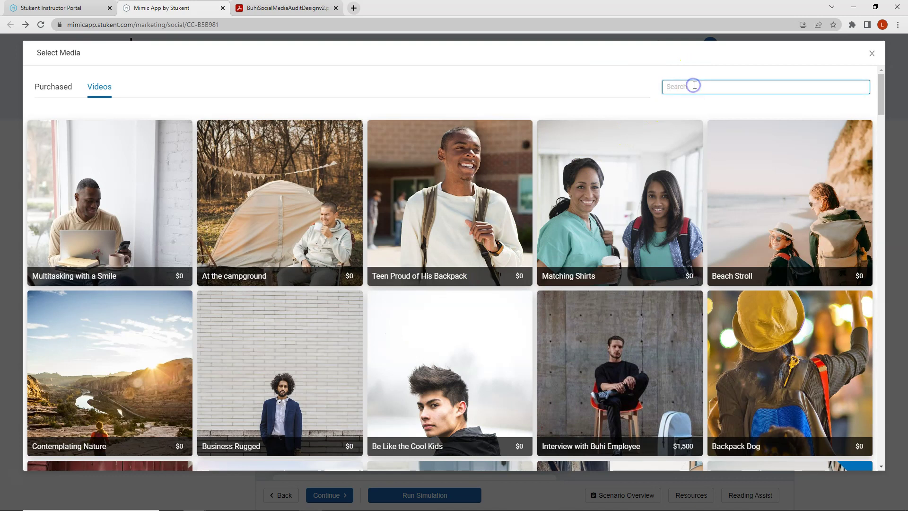
{"action": "type", "text": "resting"}
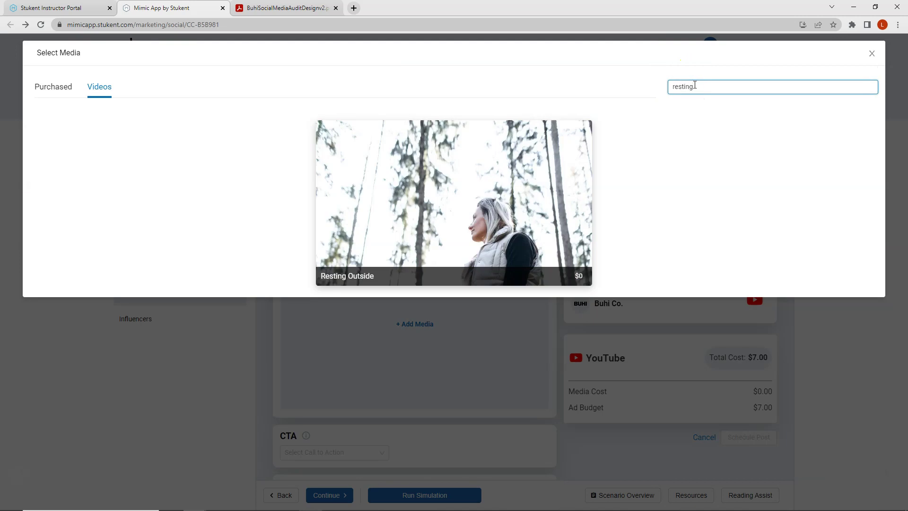
{"action": "left_click", "coordinate": [405, 221]}
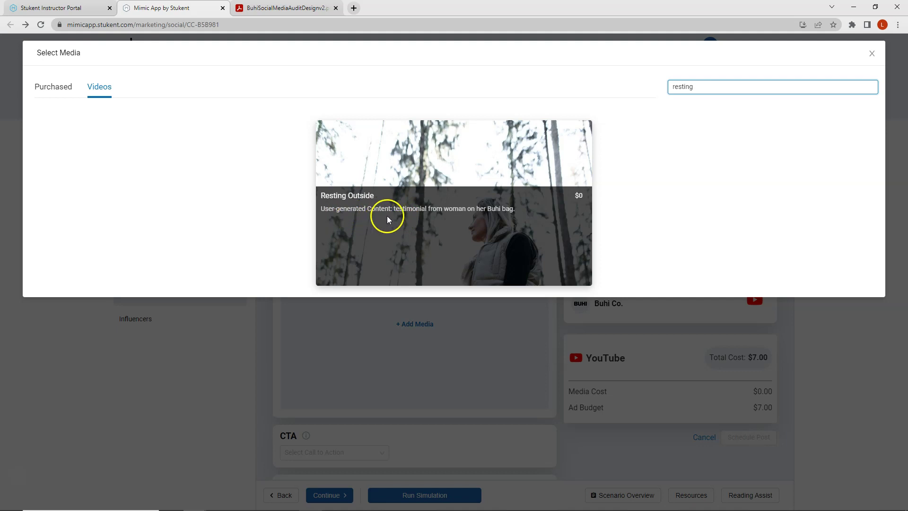
{"action": "left_click", "coordinate": [466, 198]}
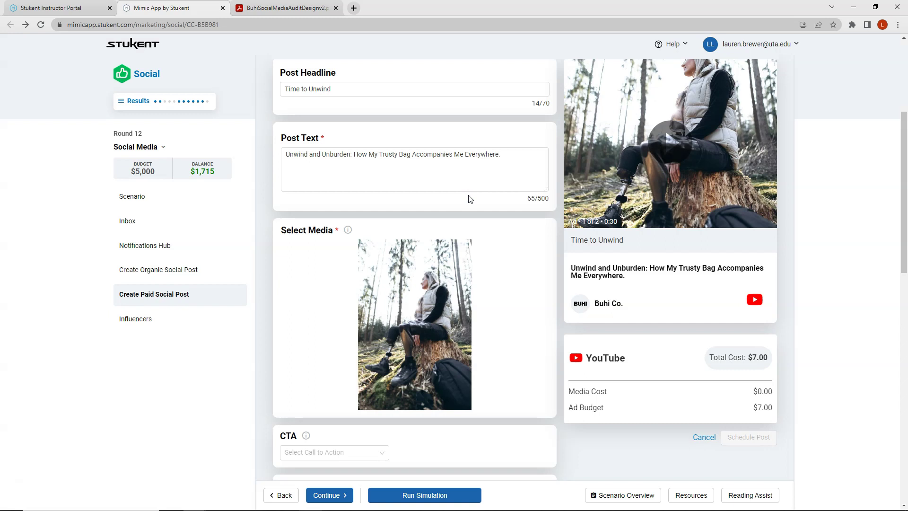
Step: Set the call to action to Learn More and the daily budget to $110
{"action": "scroll", "coordinate": [470, 199], "scroll_direction": "down", "scroll_amount": 4}
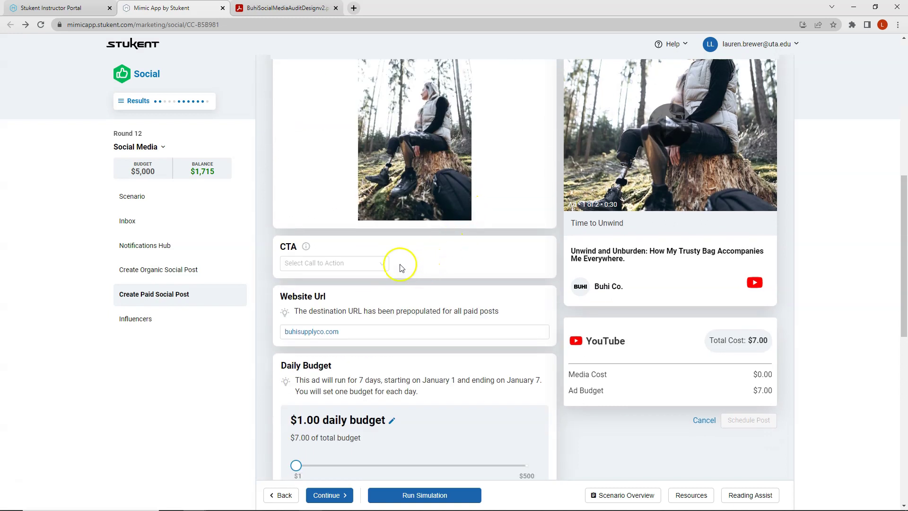
{"action": "left_click", "coordinate": [383, 263]}
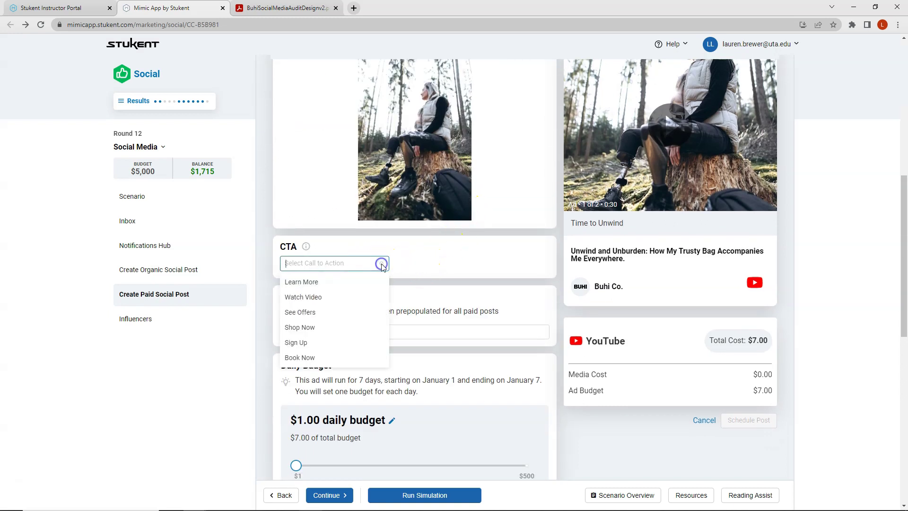
{"action": "left_click", "coordinate": [307, 284]}
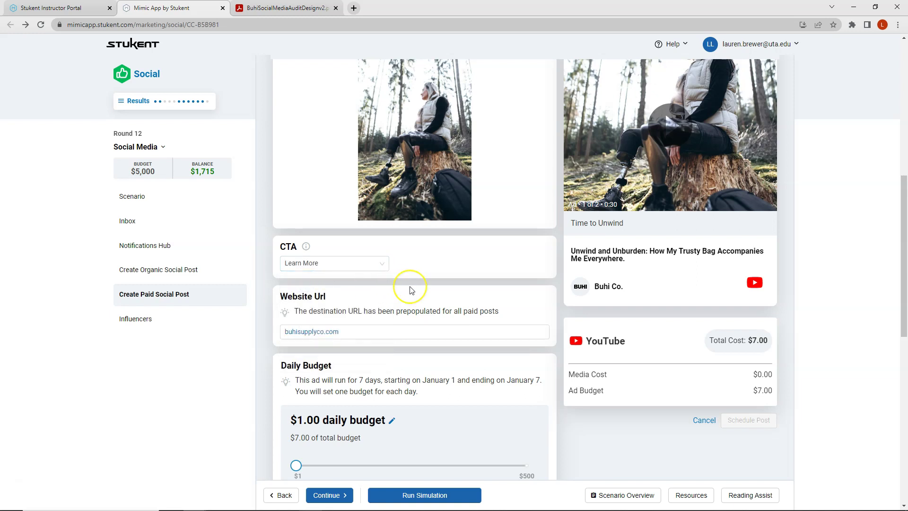
{"action": "scroll", "coordinate": [410, 288], "scroll_direction": "down", "scroll_amount": 2}
{"action": "scroll", "coordinate": [411, 289], "scroll_direction": "down", "scroll_amount": 1}
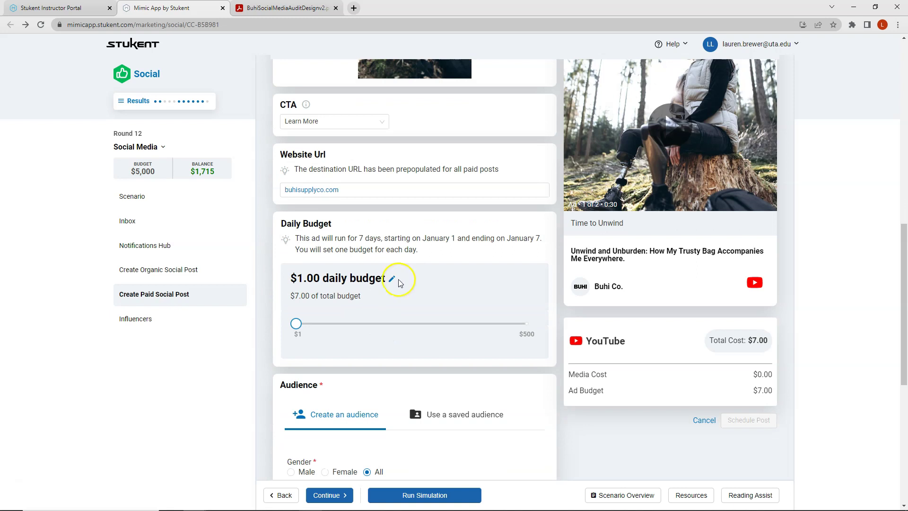
{"action": "left_click", "coordinate": [391, 279]}
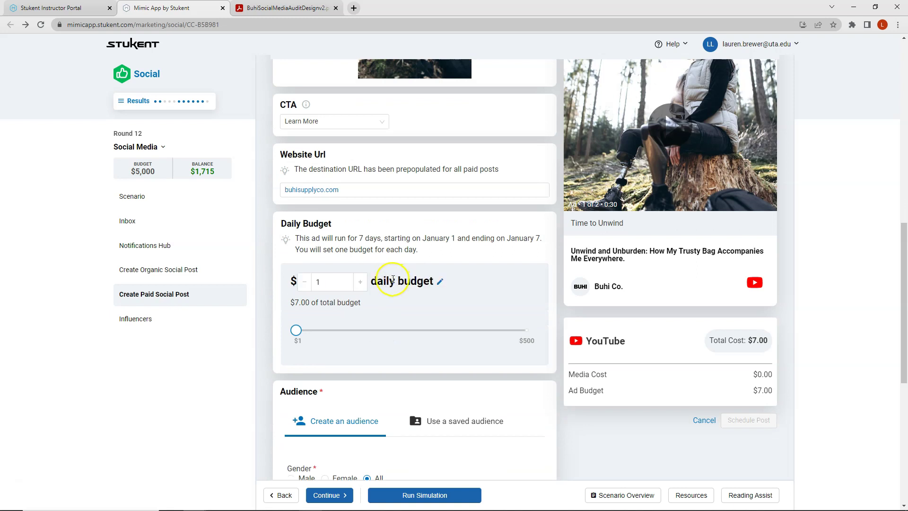
{"action": "left_click", "coordinate": [328, 282]}
{"action": "type", "text": "10"}
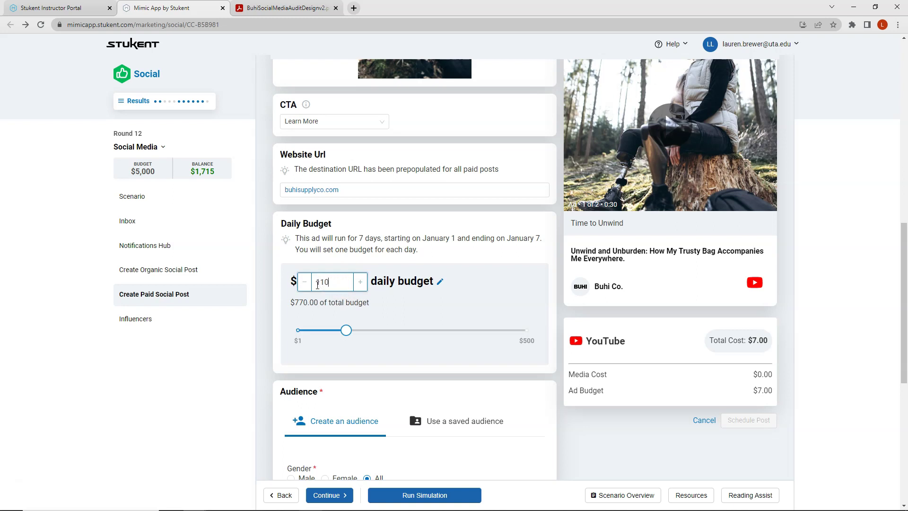
Step: Target the saved Outdoors audience and schedule the YouTube post
{"action": "scroll", "coordinate": [360, 282], "scroll_direction": "down", "scroll_amount": 3}
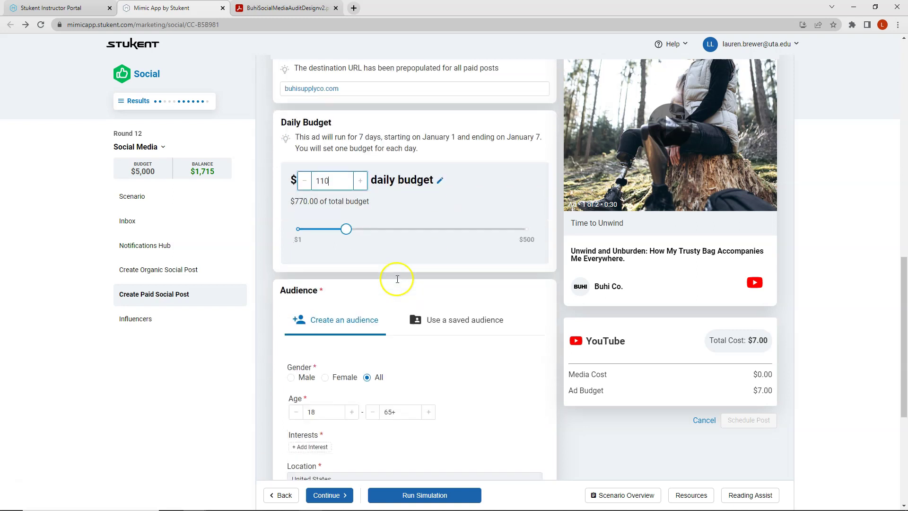
{"action": "left_click", "coordinate": [442, 280]}
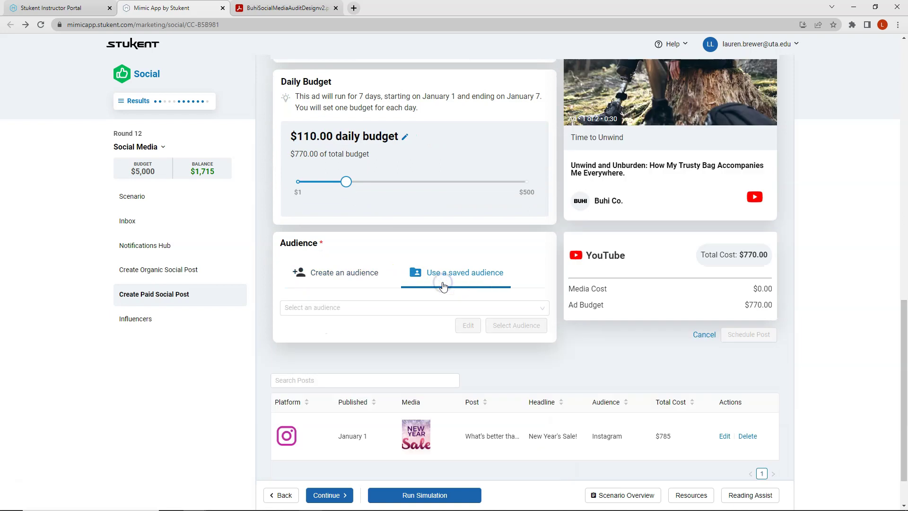
{"action": "left_click", "coordinate": [380, 308]}
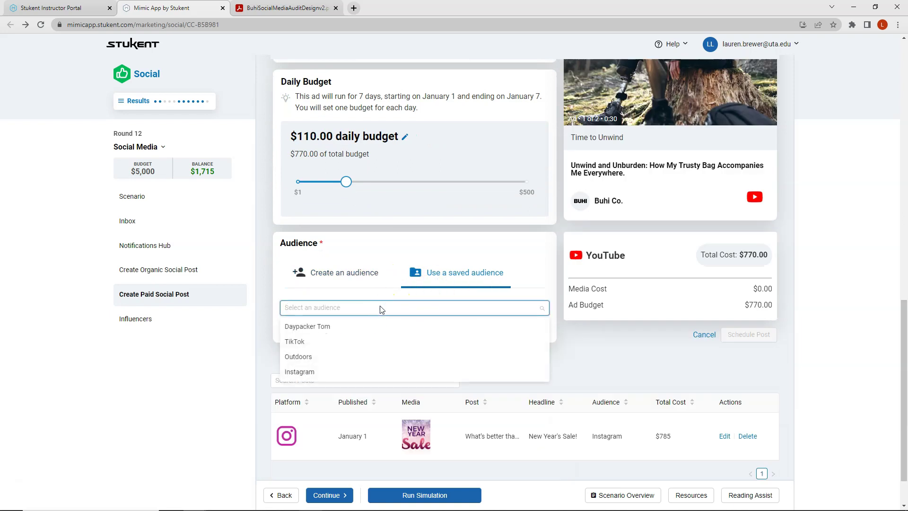
{"action": "left_click", "coordinate": [304, 357]}
{"action": "scroll", "coordinate": [405, 344], "scroll_direction": "down", "scroll_amount": 1}
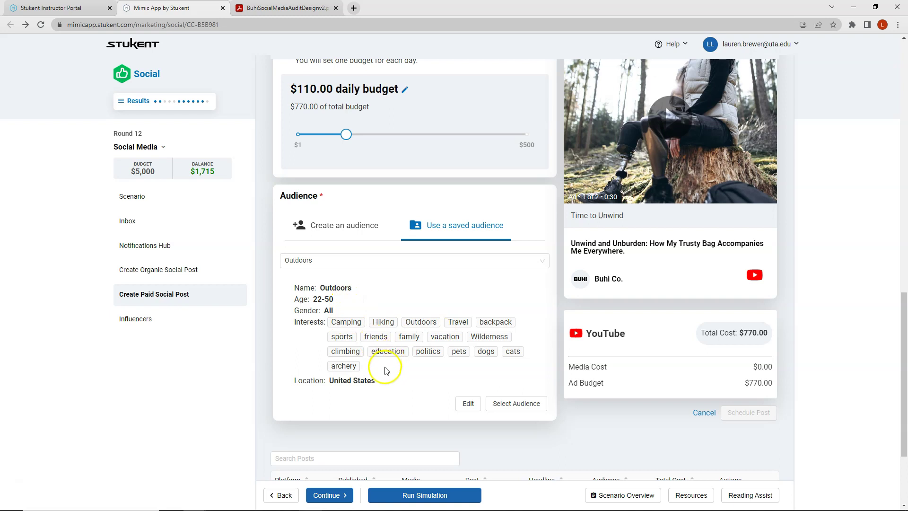
{"action": "left_click", "coordinate": [522, 403]}
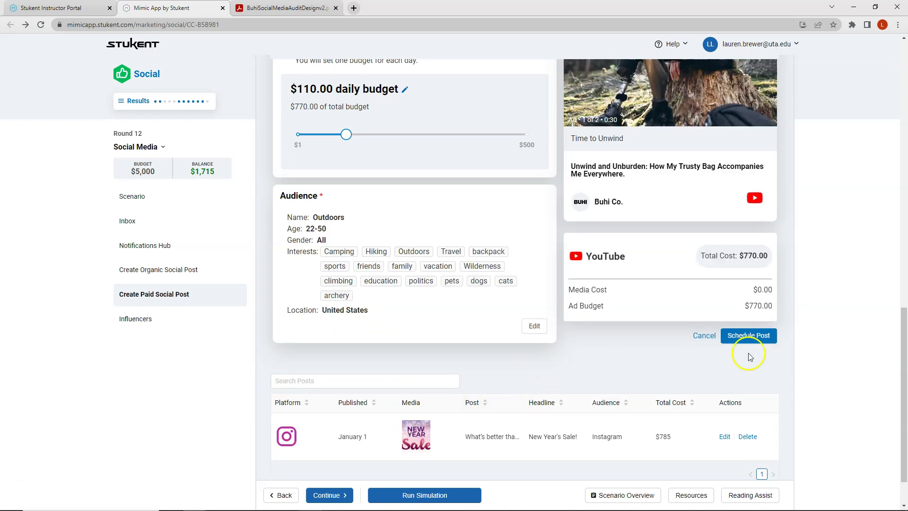
{"action": "left_click", "coordinate": [756, 336]}
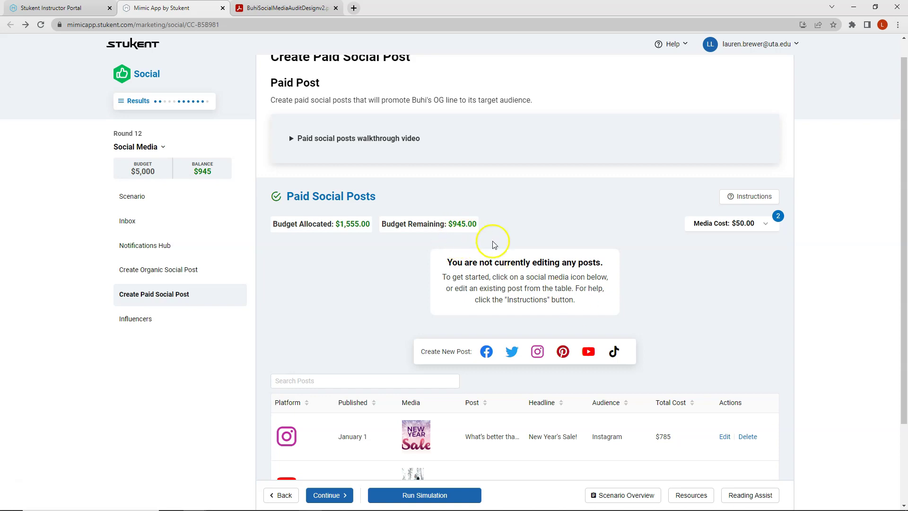
Step: Start a new TikTok paid post with Reach as its campaign objective
{"action": "left_click", "coordinate": [613, 354]}
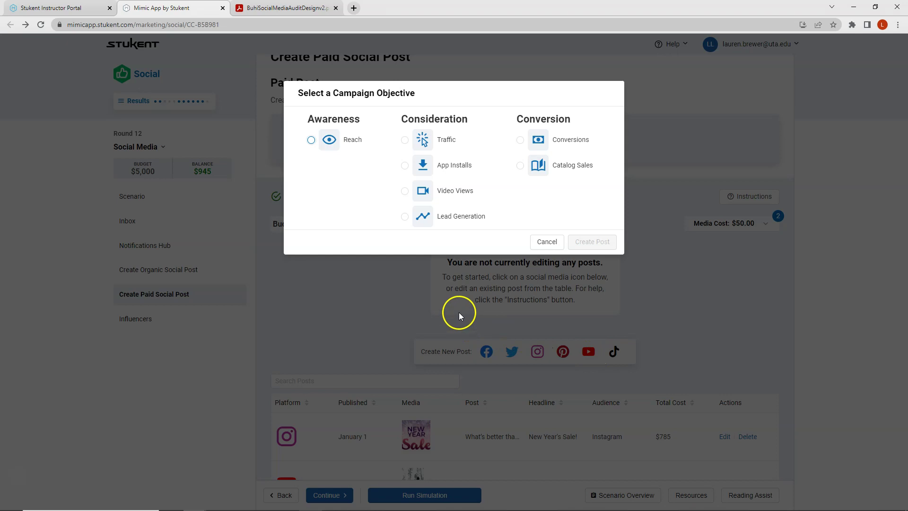
{"action": "left_click", "coordinate": [311, 140]}
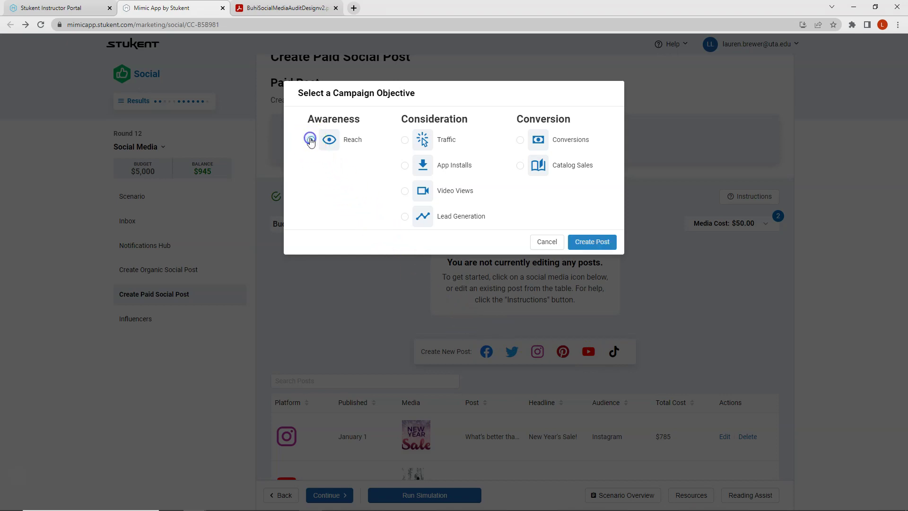
Step: Create the Reach post and paste in the street-style bag text, ending it with a period
{"action": "left_click", "coordinate": [604, 242]}
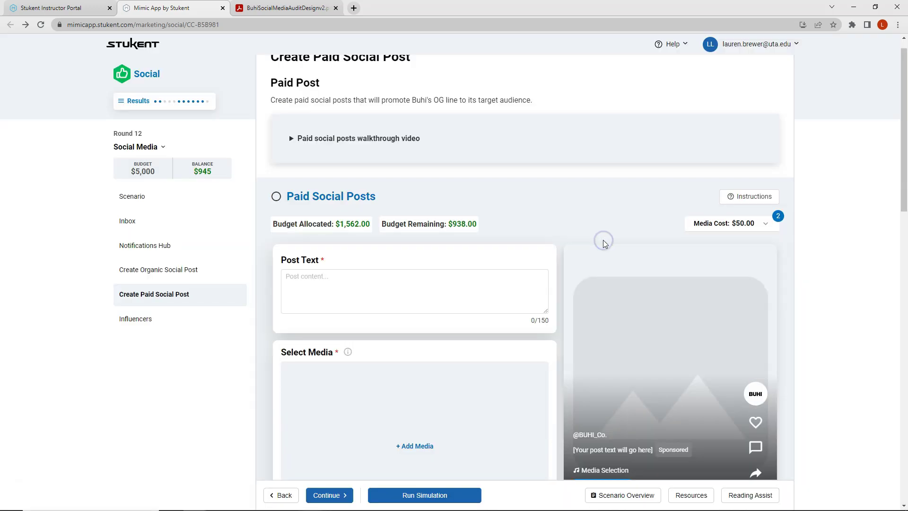
{"action": "scroll", "coordinate": [505, 246], "scroll_direction": "down", "scroll_amount": 1}
{"action": "scroll", "coordinate": [499, 252], "scroll_direction": "down", "scroll_amount": 1}
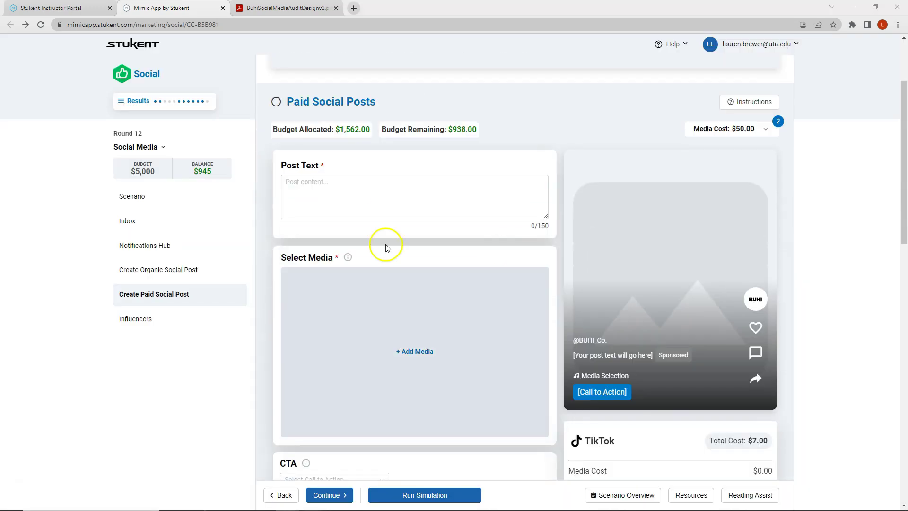
{"action": "left_click", "coordinate": [387, 207]}
{"action": "type", "text": "Street-style on fleek, and my bag game is strong! Here's why my bag is my ultimate accessory 💥👜"}
{"action": "left_click", "coordinate": [384, 206]}
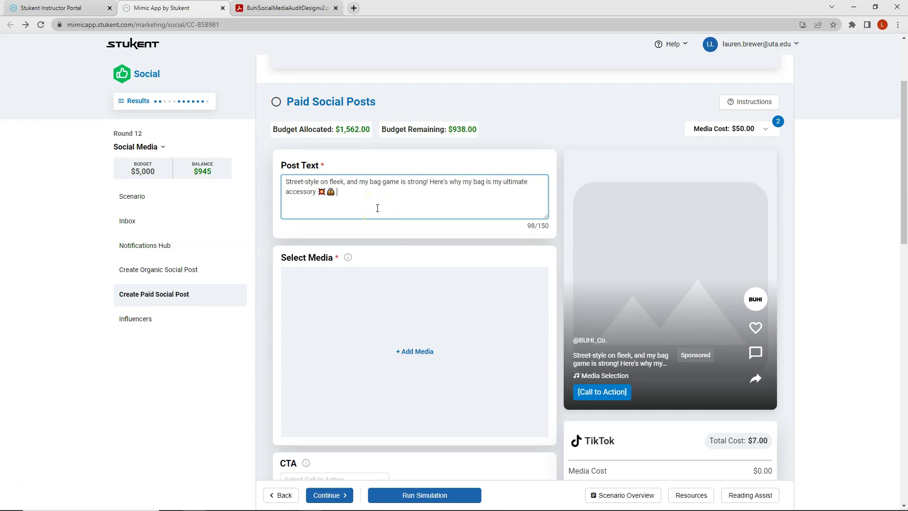
{"action": "left_click", "coordinate": [394, 203]}
{"action": "left_click", "coordinate": [317, 191]}
{"action": "type", "text": "."}
Step: Search the media library for 'street' and attach the Punchy Streetwear video
{"action": "left_click", "coordinate": [415, 348]}
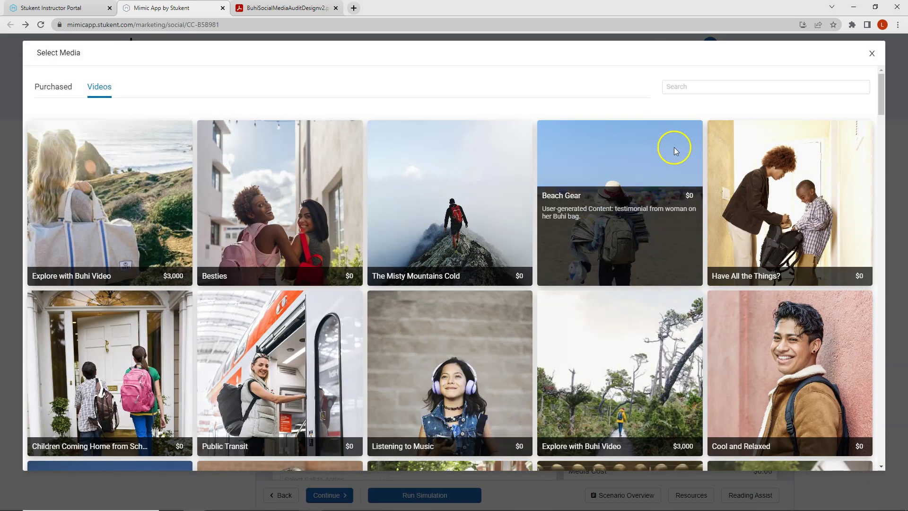
{"action": "left_click", "coordinate": [696, 85]}
{"action": "type", "text": "street"}
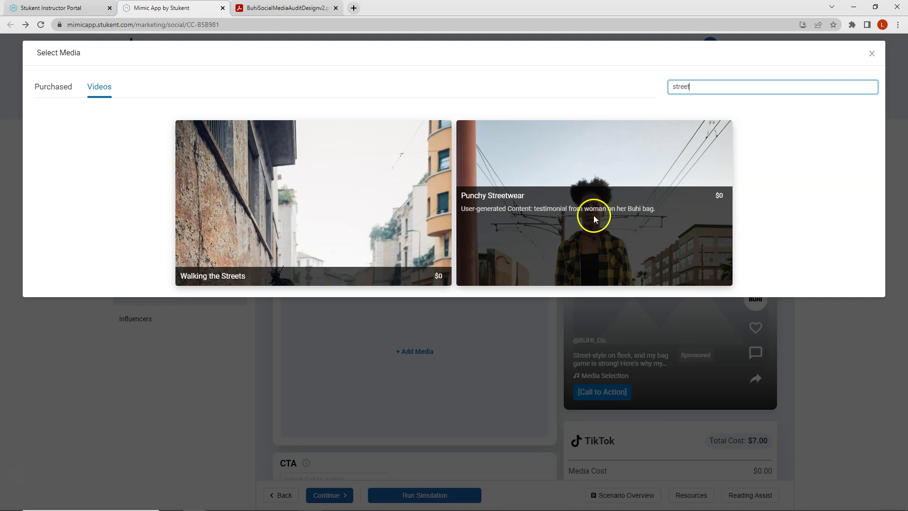
{"action": "left_click", "coordinate": [610, 214]}
{"action": "scroll", "coordinate": [559, 222], "scroll_direction": "down", "scroll_amount": 5}
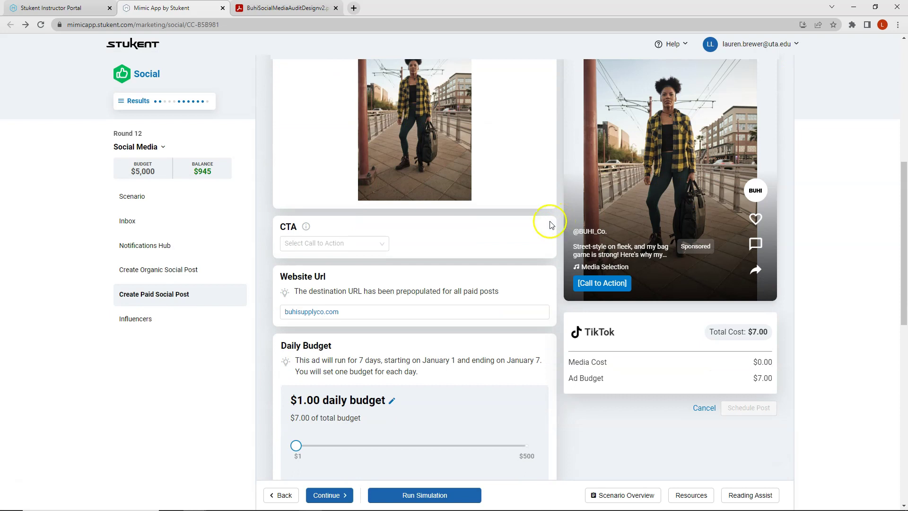
Step: Set the TikTok post's call to action to Watch Video
{"action": "left_click", "coordinate": [359, 248]}
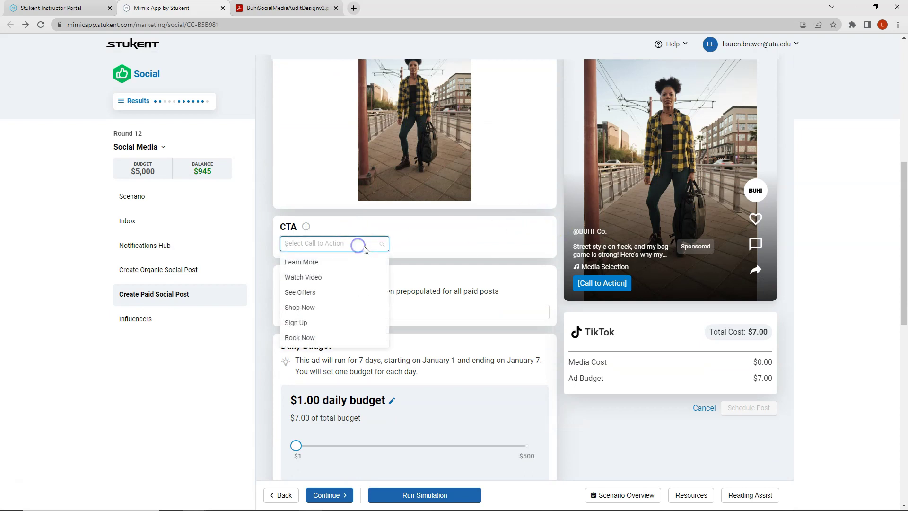
{"action": "left_click", "coordinate": [307, 279]}
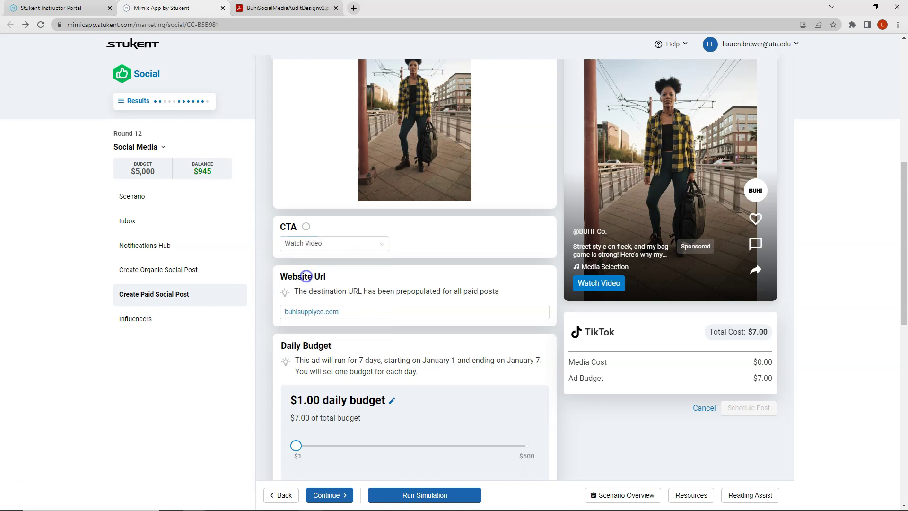
{"action": "scroll", "coordinate": [382, 278], "scroll_direction": "down", "scroll_amount": 2}
{"action": "scroll", "coordinate": [382, 278], "scroll_direction": "down", "scroll_amount": 2}
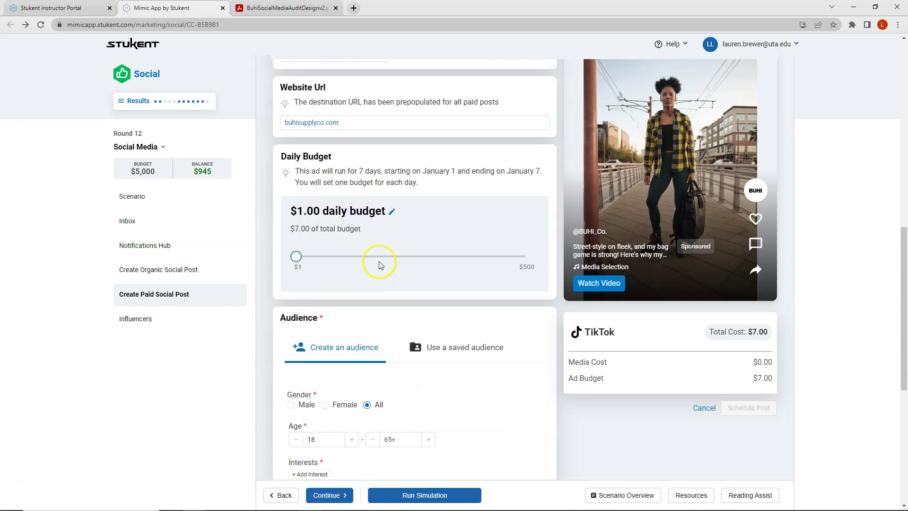
Step: Change the daily budget to $135, making the seven-day total $945
{"action": "left_click", "coordinate": [393, 211]}
{"action": "left_click", "coordinate": [330, 214]}
{"action": "type", "text": "35"}
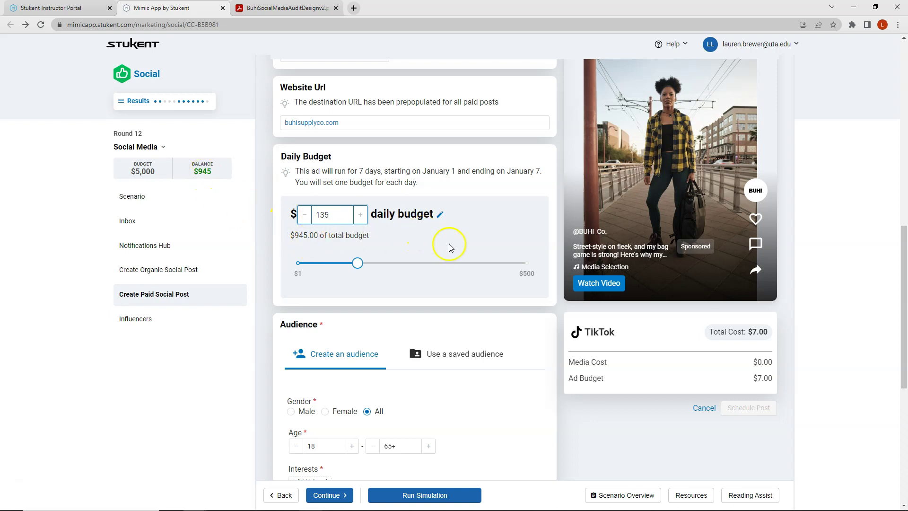
{"action": "scroll", "coordinate": [451, 246], "scroll_direction": "down", "scroll_amount": 4}
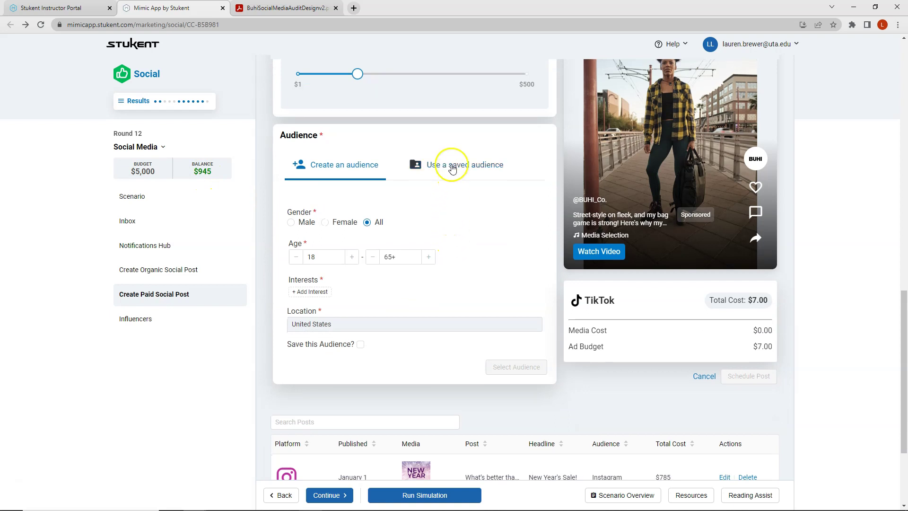
Step: Apply the saved TikTok audience and schedule the $945 post, leaving a $0 balance
{"action": "left_click", "coordinate": [449, 164]}
{"action": "left_click", "coordinate": [381, 193]}
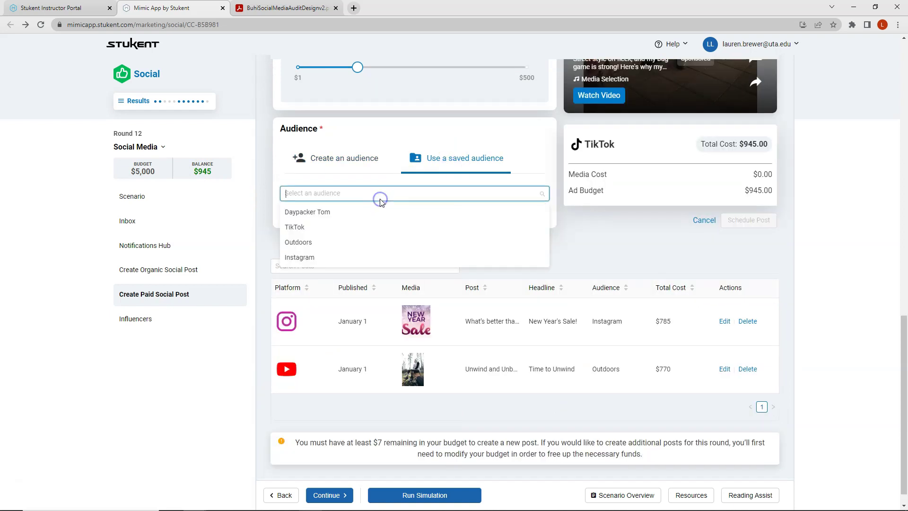
{"action": "left_click", "coordinate": [301, 229]}
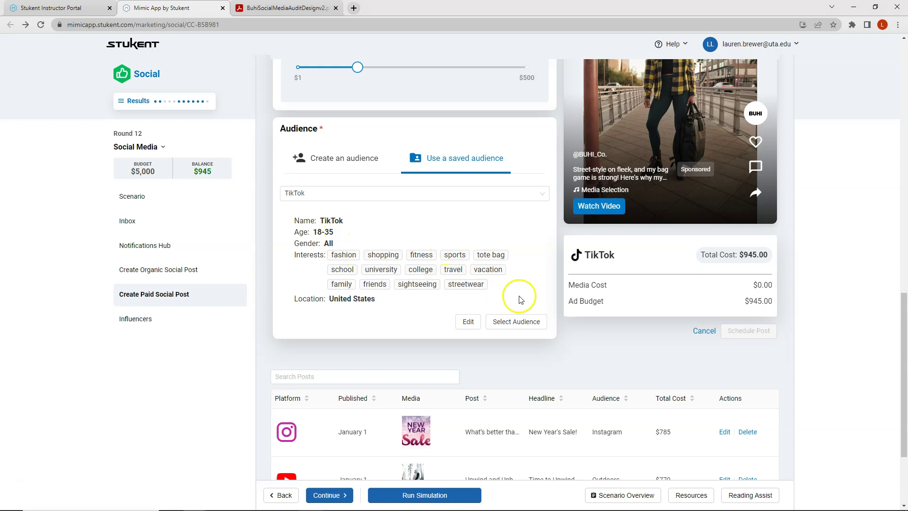
{"action": "left_click", "coordinate": [522, 321]}
{"action": "left_click", "coordinate": [761, 257]}
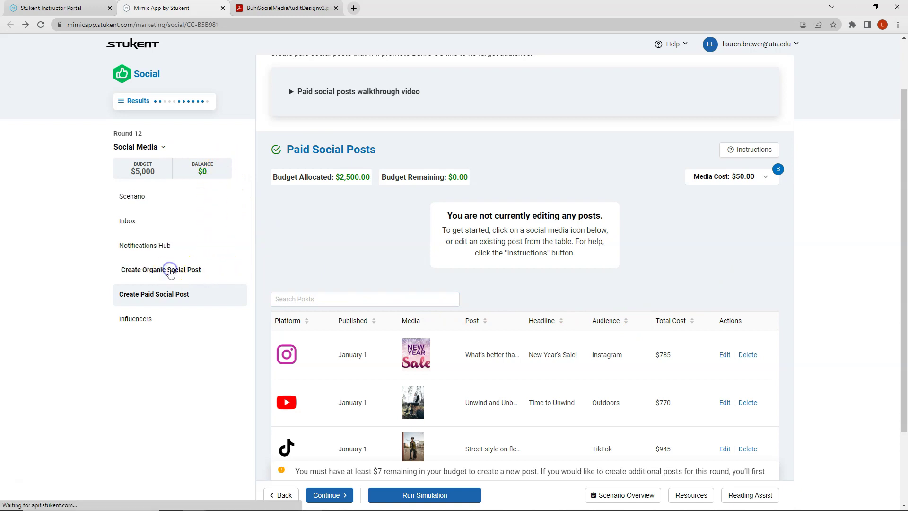
Step: Go to Create Organic Social Post and scroll down to the empty organic posts table
{"action": "left_click", "coordinate": [170, 272]}
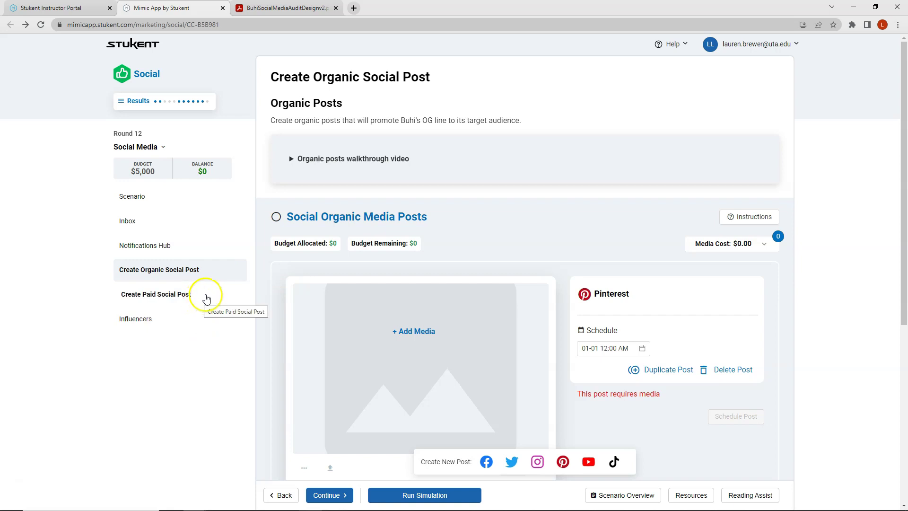
{"action": "left_click", "coordinate": [247, 300]}
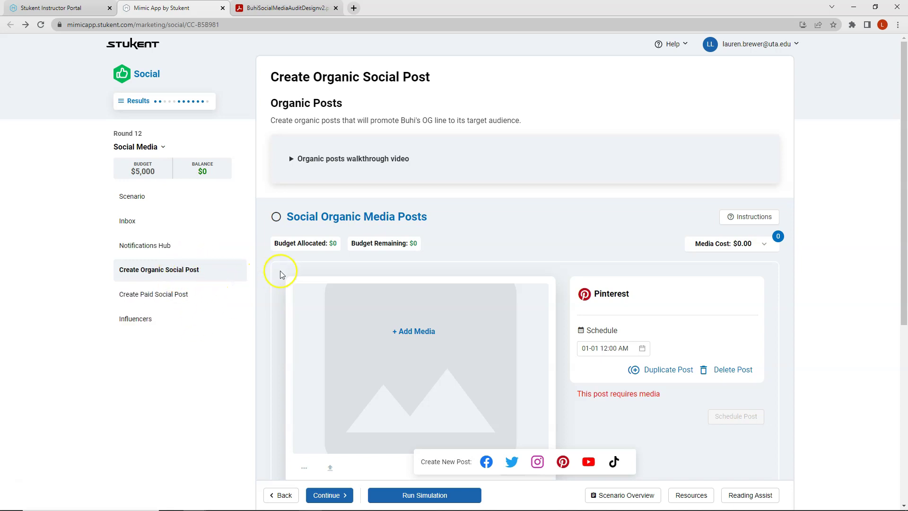
{"action": "scroll", "coordinate": [279, 273], "scroll_direction": "down", "scroll_amount": 3}
{"action": "scroll", "coordinate": [278, 273], "scroll_direction": "down", "scroll_amount": 2}
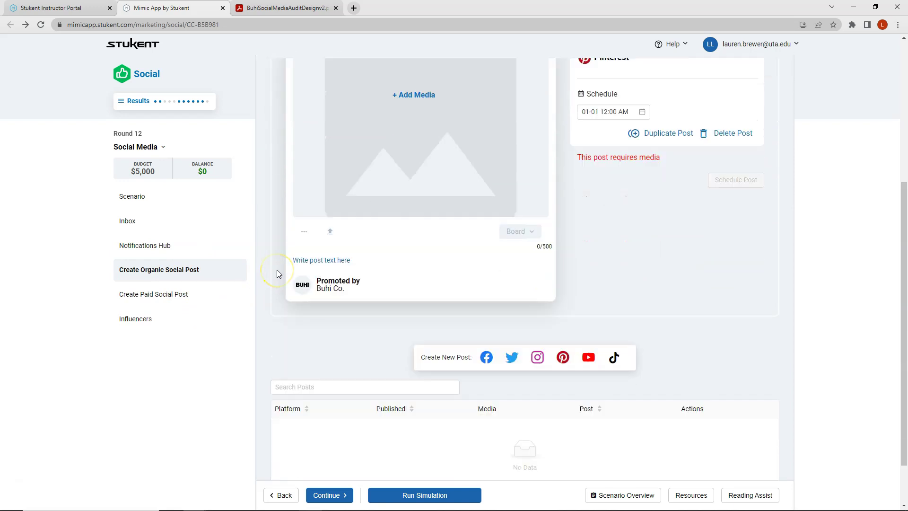
Step: Run the Round 12 simulation, confirming it despite the unfinished-tasks warning
{"action": "left_click", "coordinate": [420, 492]}
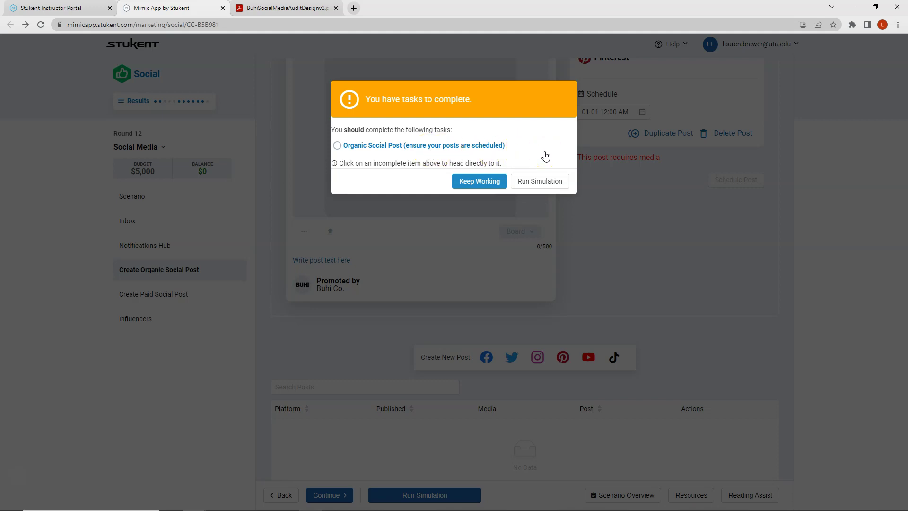
{"action": "left_click", "coordinate": [546, 182]}
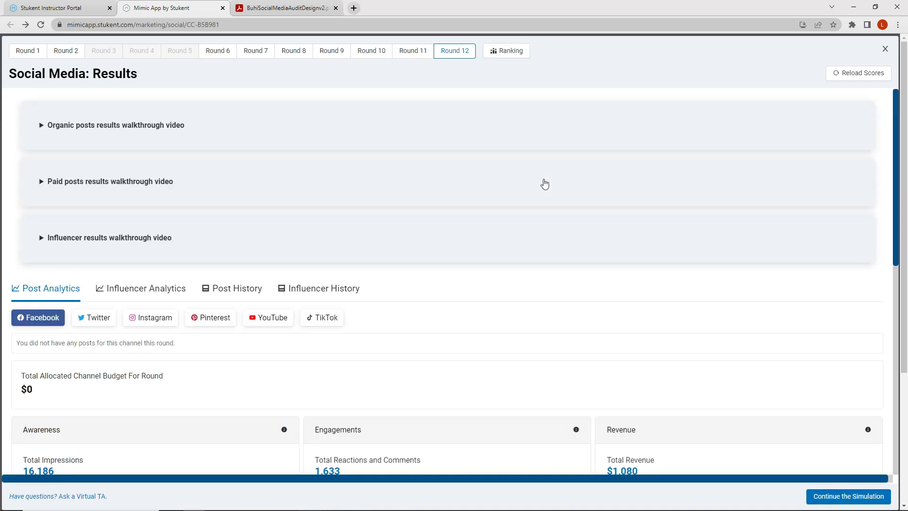
Step: Switch to Post History and sort the posts by impressions, lowest first
{"action": "scroll", "coordinate": [544, 184], "scroll_direction": "down", "scroll_amount": 3}
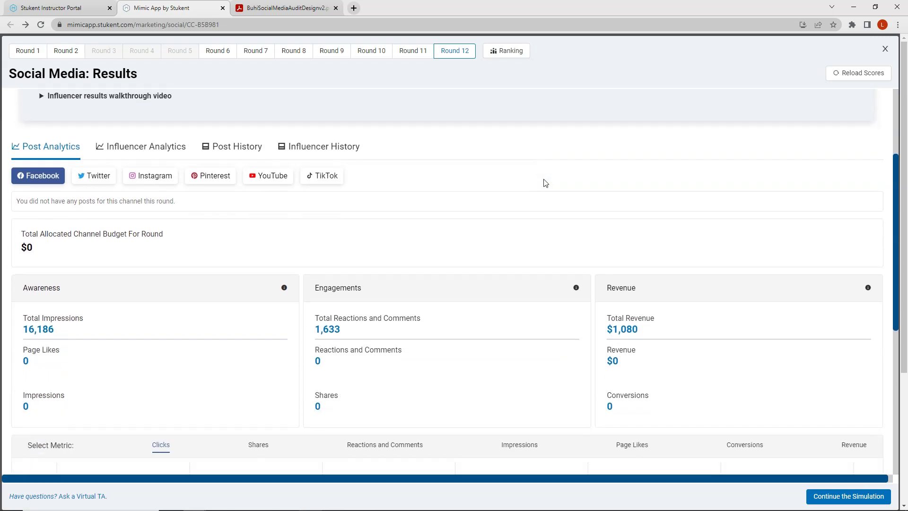
{"action": "left_click", "coordinate": [240, 147]}
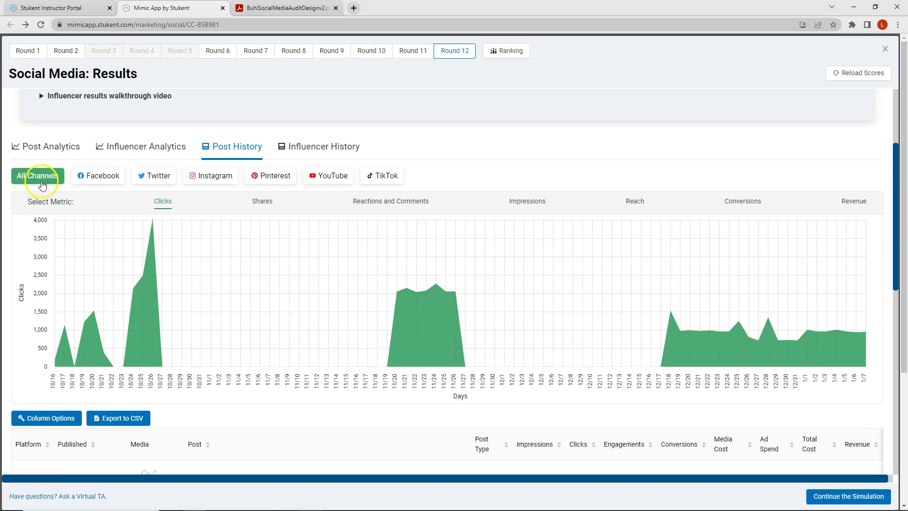
{"action": "scroll", "coordinate": [382, 198], "scroll_direction": "down", "scroll_amount": 5}
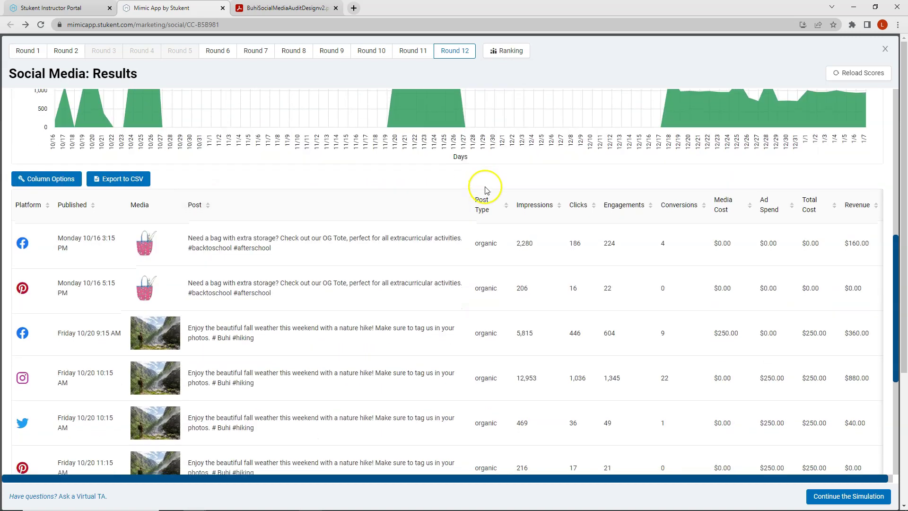
{"action": "scroll", "coordinate": [483, 186], "scroll_direction": "down", "scroll_amount": 1}
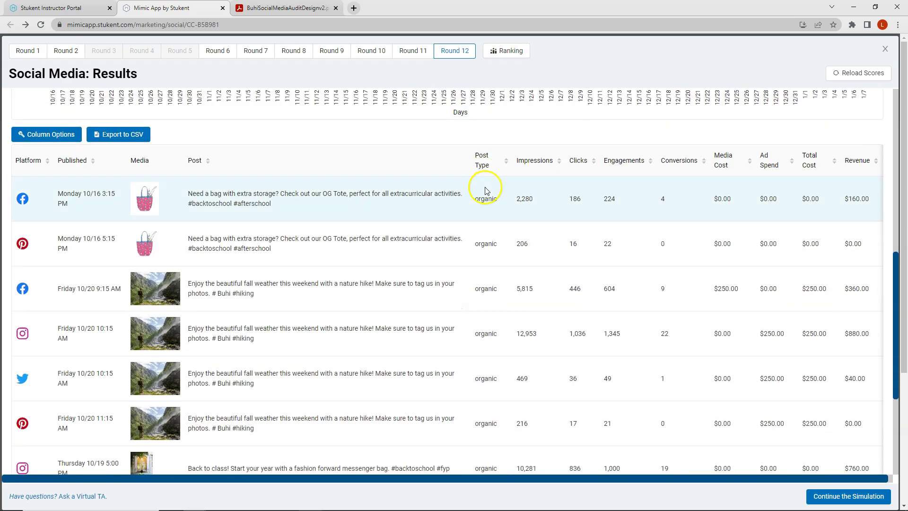
{"action": "left_click", "coordinate": [534, 161]}
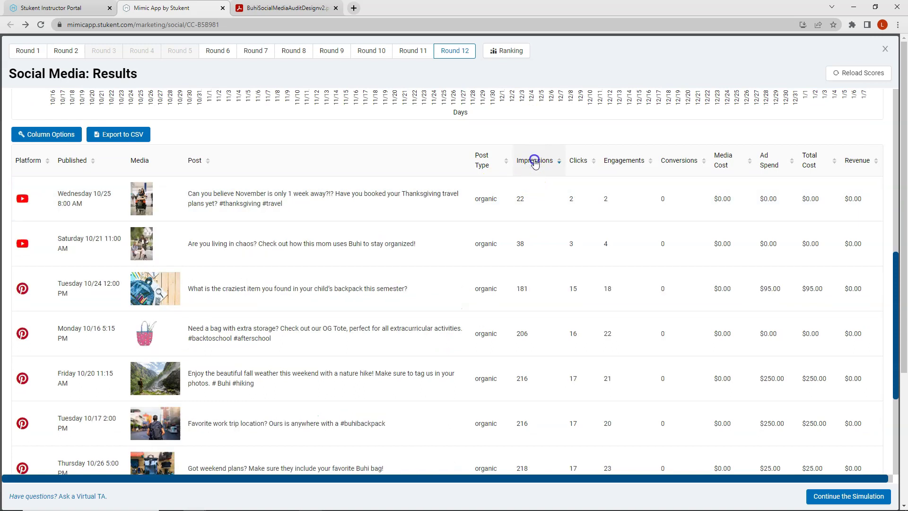
Step: Re-sort the post table by impressions, highest first, and browse the results
{"action": "left_click", "coordinate": [535, 162]}
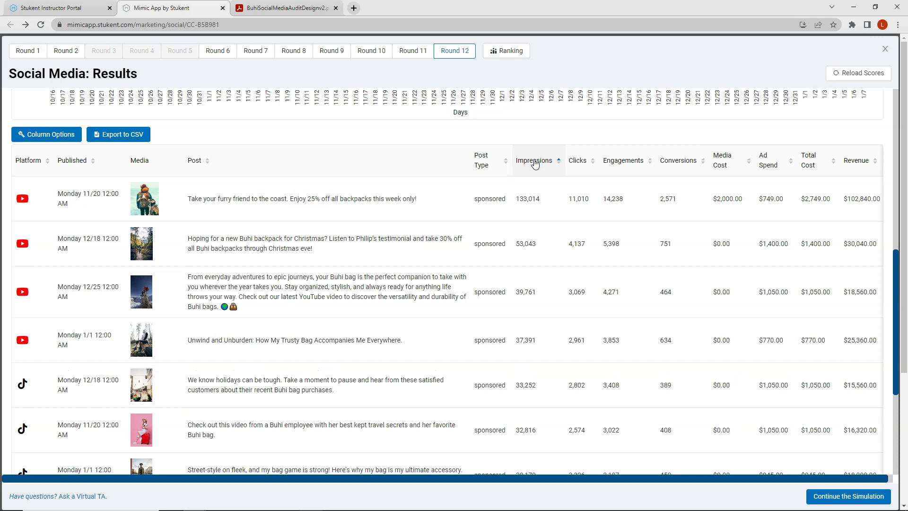
{"action": "scroll", "coordinate": [532, 189], "scroll_direction": "down", "scroll_amount": 4}
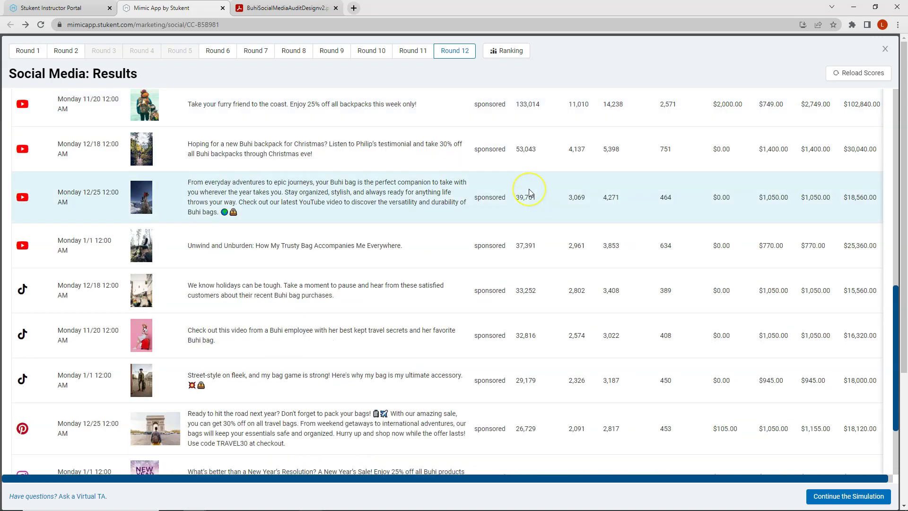
{"action": "scroll", "coordinate": [529, 191], "scroll_direction": "up", "scroll_amount": 4}
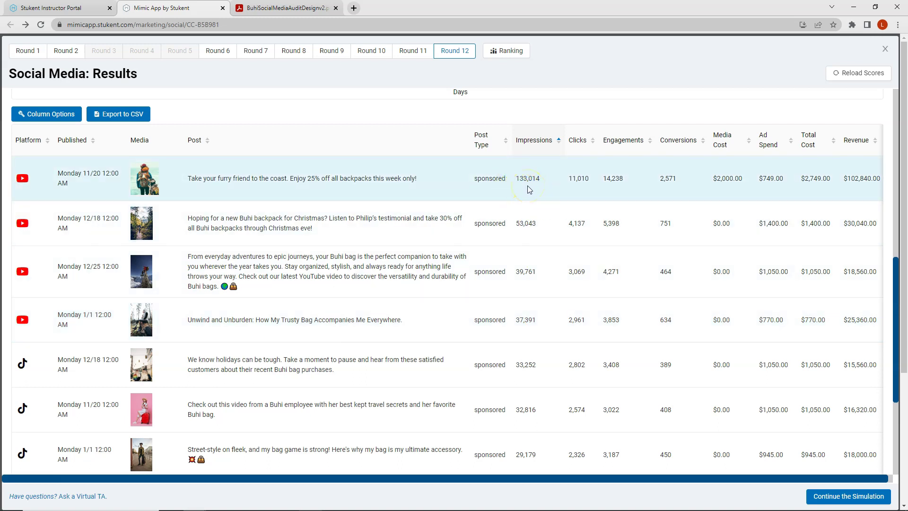
{"action": "scroll", "coordinate": [529, 188], "scroll_direction": "down", "scroll_amount": 1}
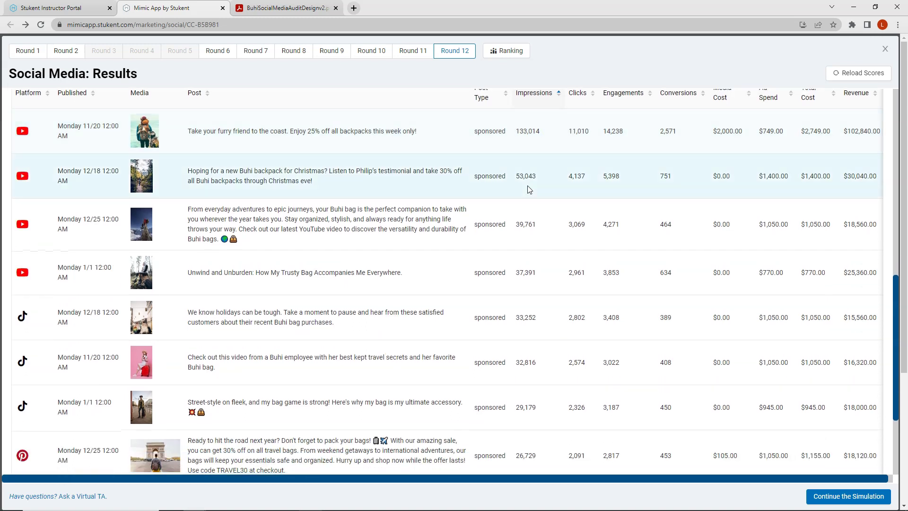
{"action": "scroll", "coordinate": [529, 189], "scroll_direction": "down", "scroll_amount": 3}
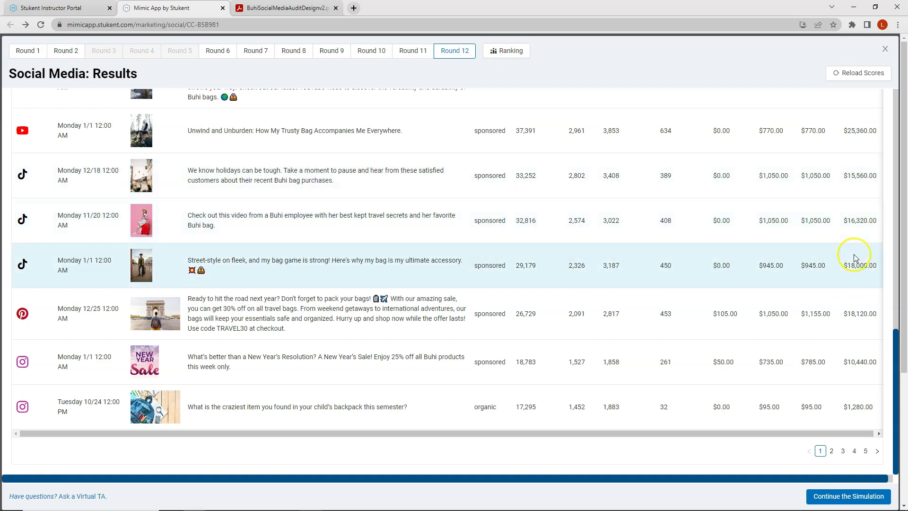
{"action": "scroll", "coordinate": [849, 253], "scroll_direction": "down", "scroll_amount": 1}
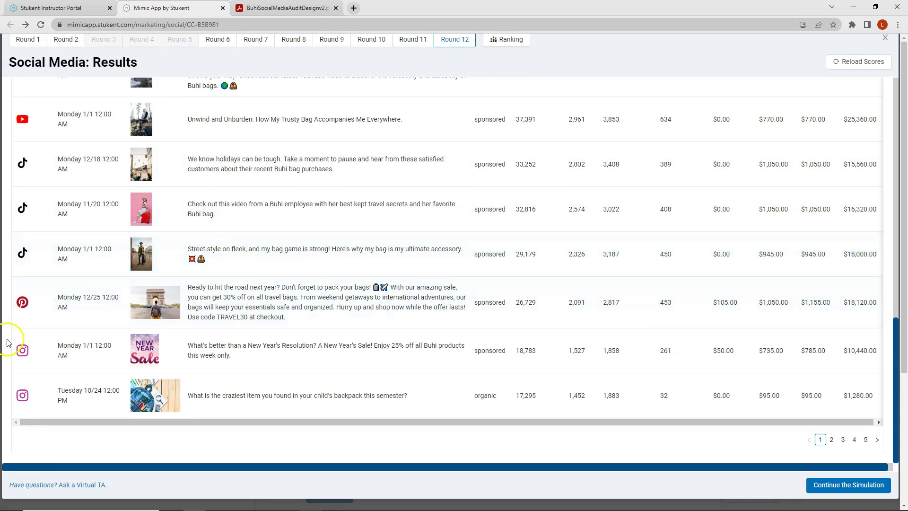
{"action": "left_click", "coordinate": [22, 350]}
{"action": "left_click", "coordinate": [66, 353]}
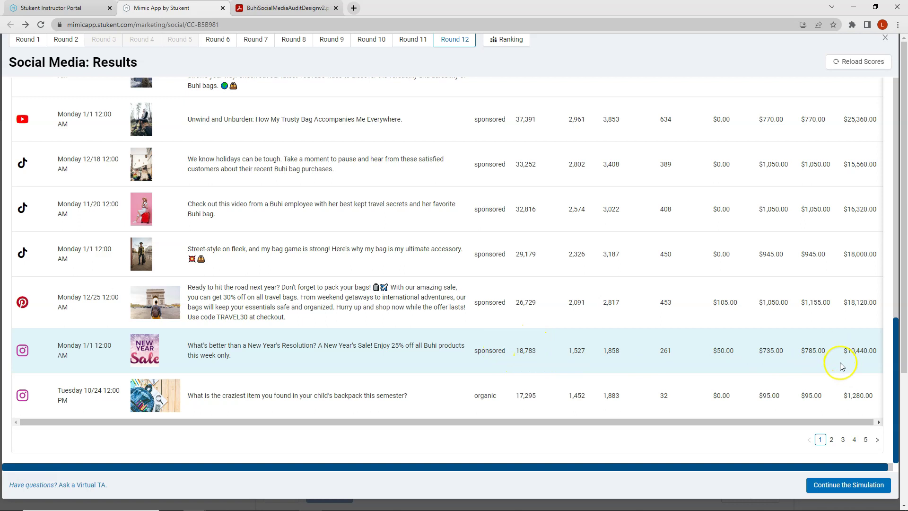
{"action": "scroll", "coordinate": [841, 364], "scroll_direction": "up", "scroll_amount": 2}
{"action": "scroll", "coordinate": [842, 365], "scroll_direction": "up", "scroll_amount": 2}
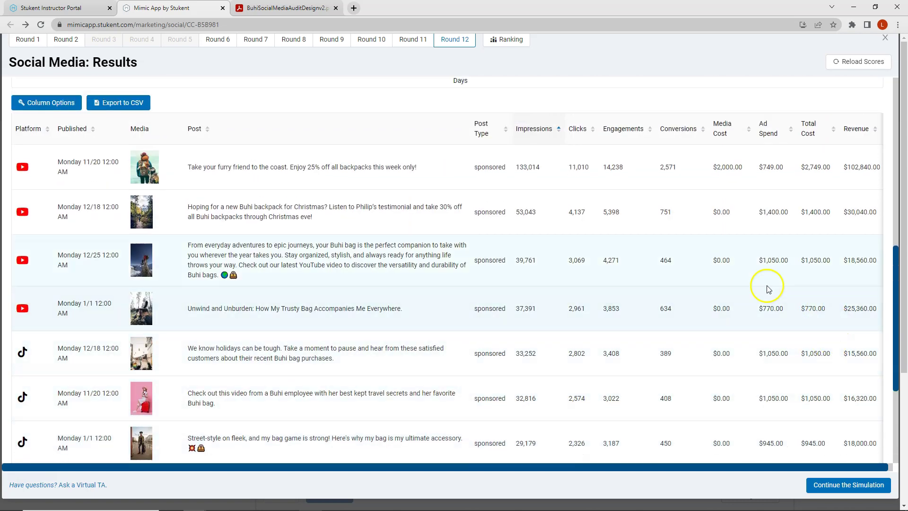
Step: Sort the posts by engagements, highest first, and review the table
{"action": "left_click", "coordinate": [612, 132]}
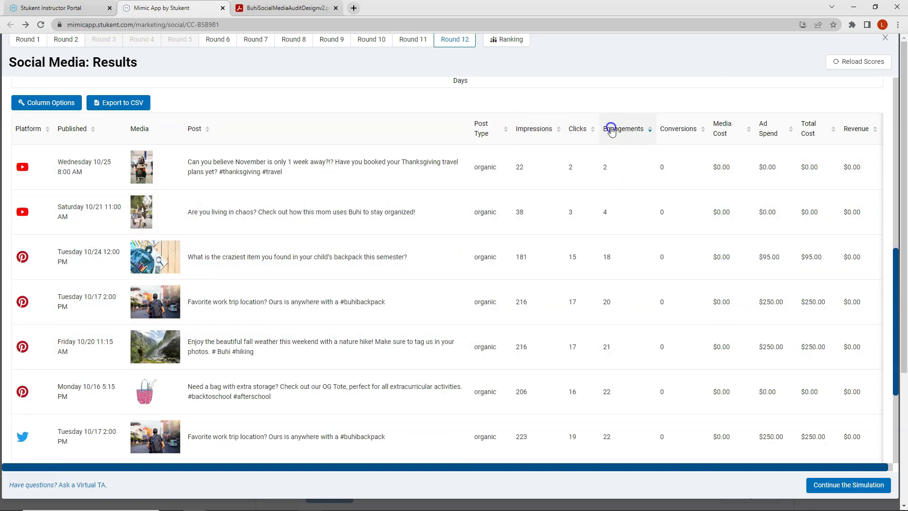
{"action": "left_click", "coordinate": [610, 130]}
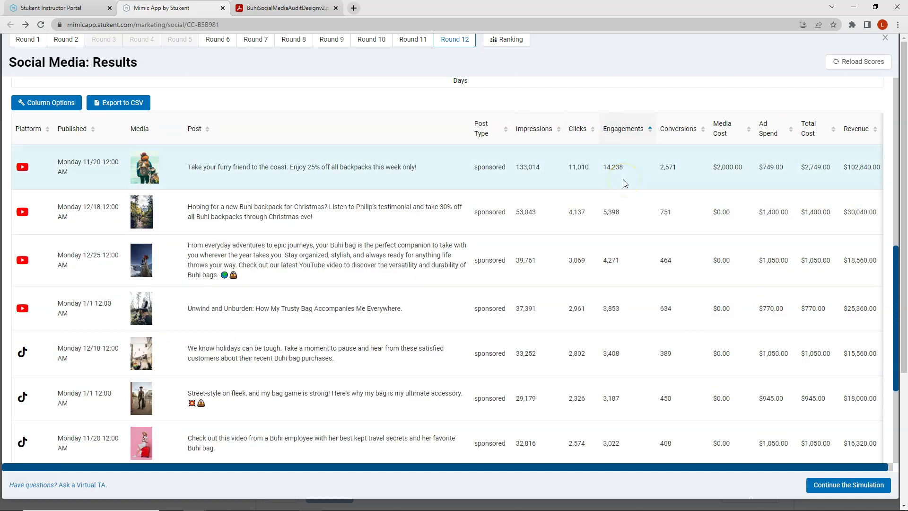
{"action": "scroll", "coordinate": [625, 184], "scroll_direction": "down", "scroll_amount": 2}
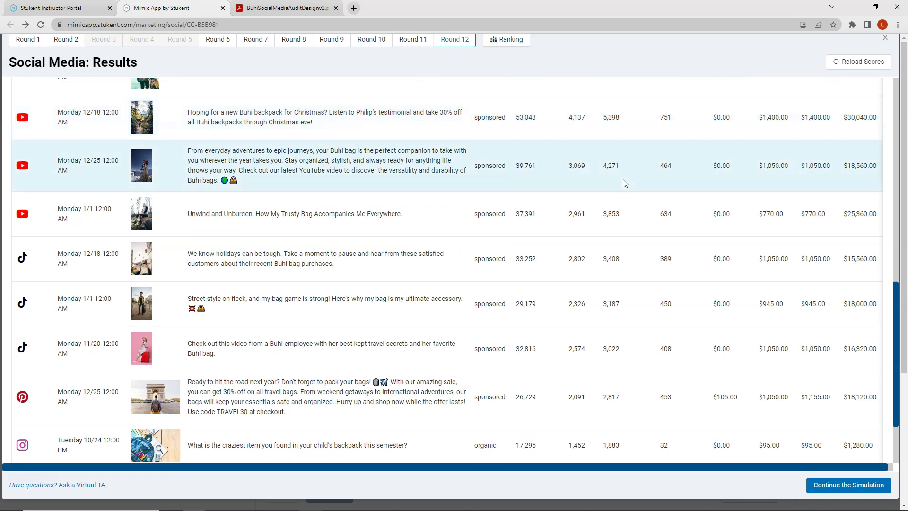
{"action": "scroll", "coordinate": [624, 184], "scroll_direction": "down", "scroll_amount": 1}
{"action": "left_click", "coordinate": [621, 187]}
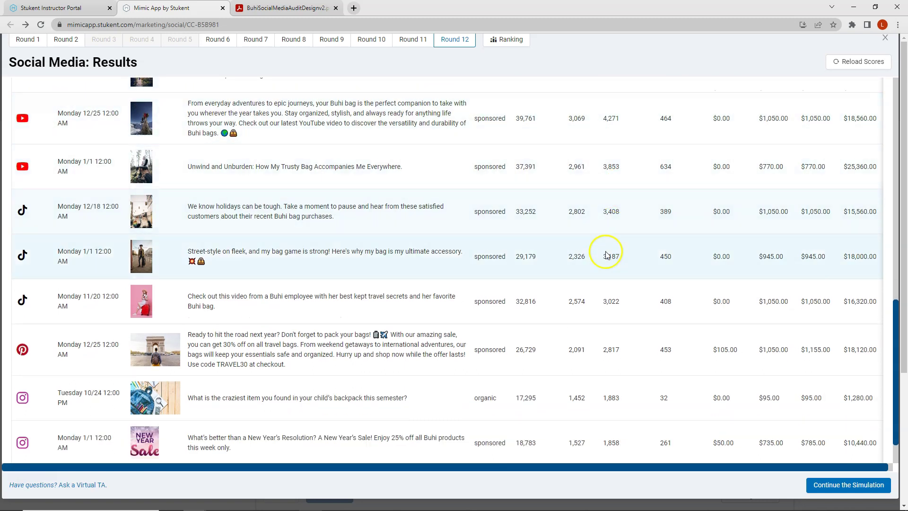
{"action": "scroll", "coordinate": [624, 261], "scroll_direction": "down", "scroll_amount": 1}
{"action": "left_click", "coordinate": [637, 401]}
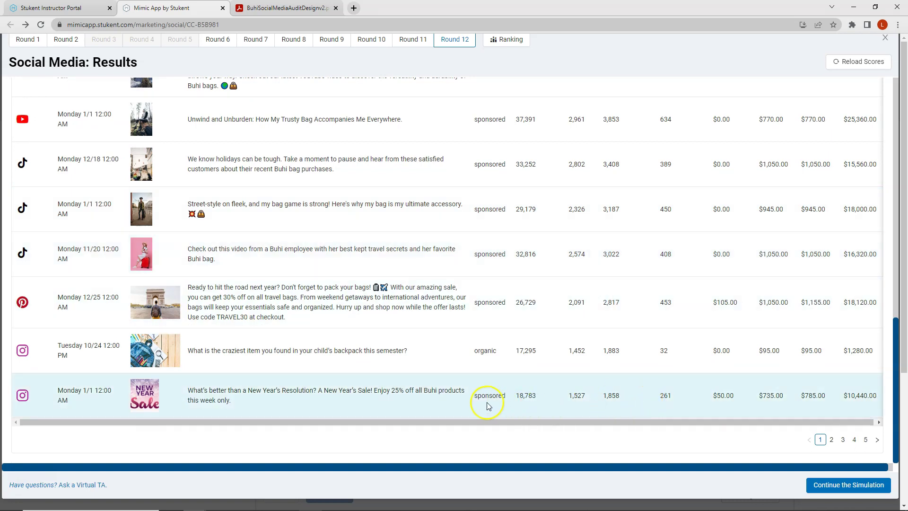
{"action": "left_click", "coordinate": [489, 379]}
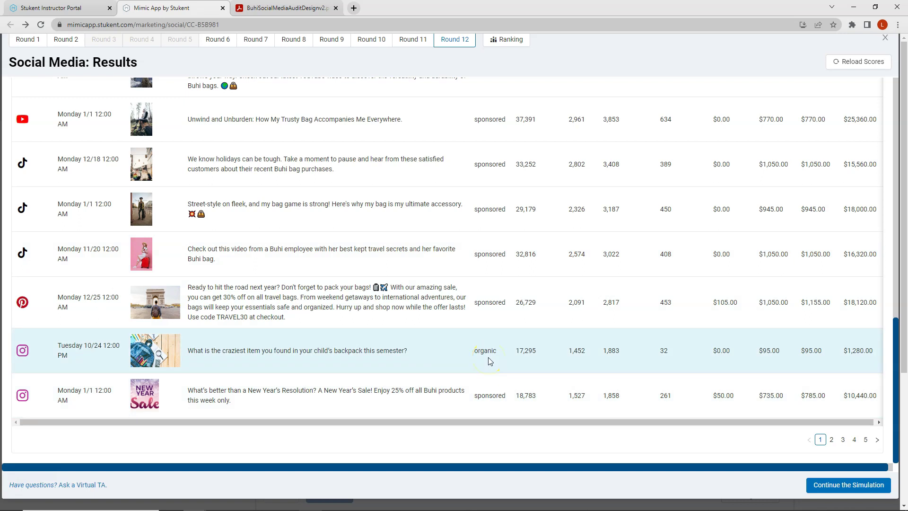
{"action": "scroll", "coordinate": [648, 353], "scroll_direction": "up", "scroll_amount": 2}
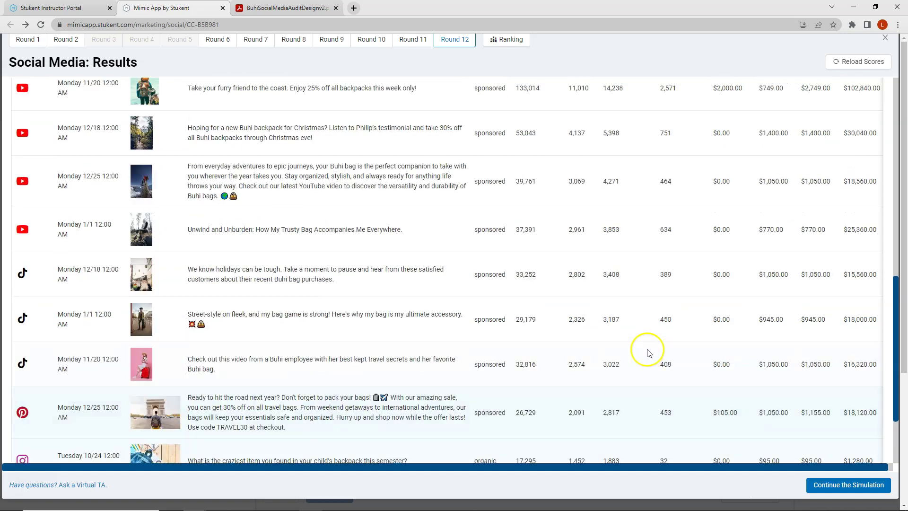
{"action": "scroll", "coordinate": [644, 338], "scroll_direction": "up", "scroll_amount": 4}
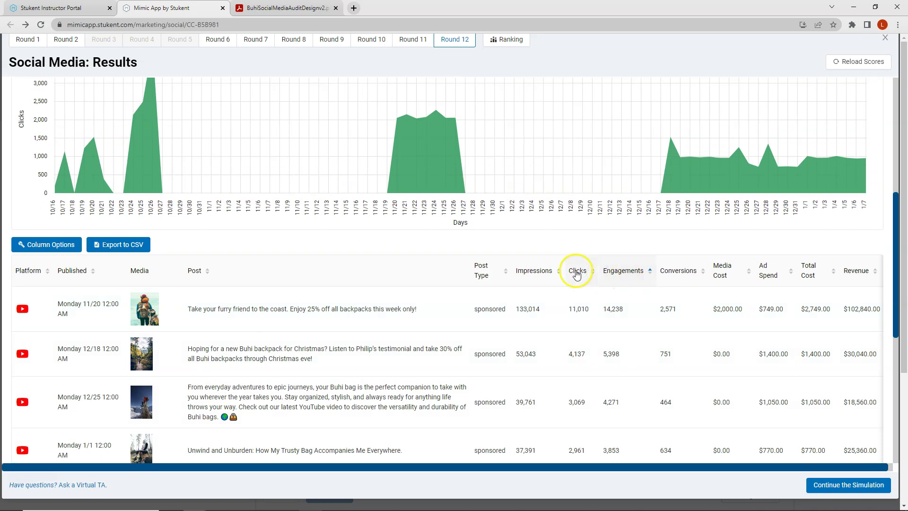
Step: Sort the posts by clicks, highest first, and scroll through them
{"action": "left_click", "coordinate": [576, 272]}
{"action": "left_click", "coordinate": [576, 272]}
{"action": "scroll", "coordinate": [579, 273], "scroll_direction": "down", "scroll_amount": 2}
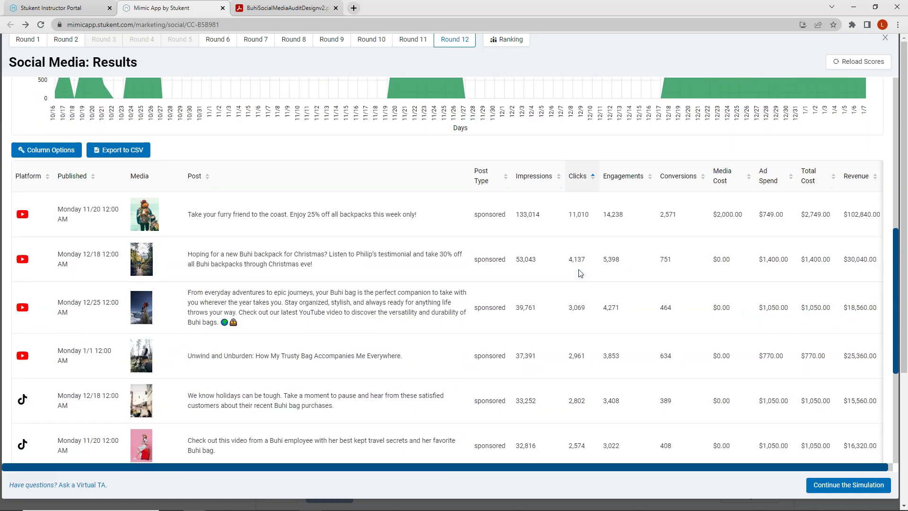
{"action": "scroll", "coordinate": [580, 274], "scroll_direction": "down", "scroll_amount": 2}
{"action": "scroll", "coordinate": [585, 280], "scroll_direction": "down", "scroll_amount": 2}
{"action": "scroll", "coordinate": [585, 280], "scroll_direction": "down", "scroll_amount": 3}
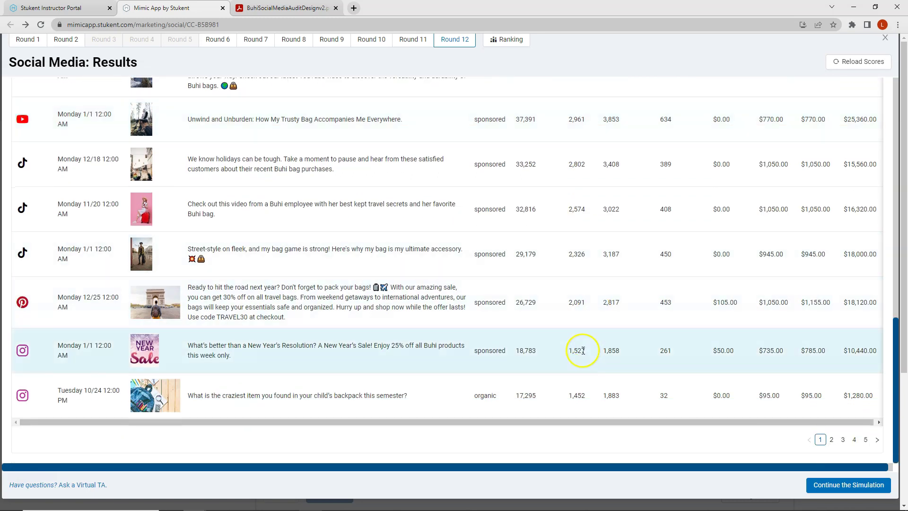
{"action": "scroll", "coordinate": [582, 334], "scroll_direction": "up", "scroll_amount": 6}
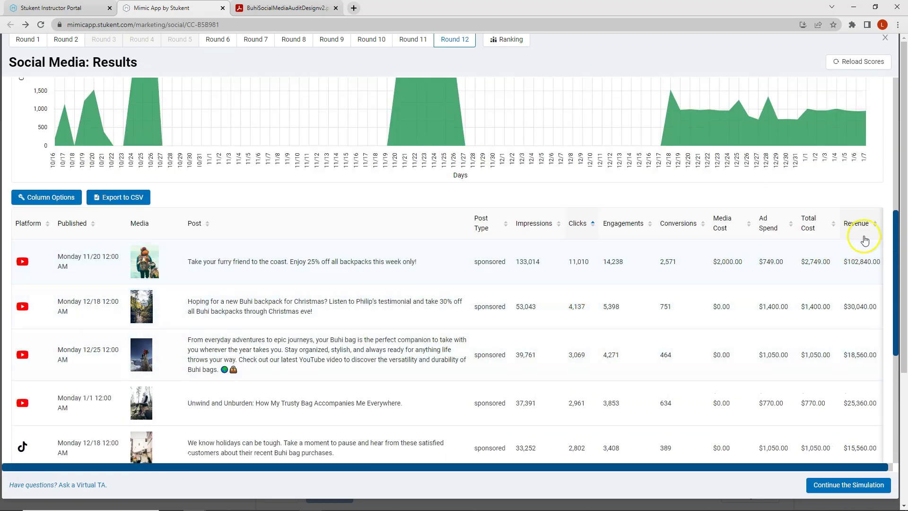
Step: Sort the posts by conversions, most conversions first, and review the list
{"action": "left_click", "coordinate": [685, 225]}
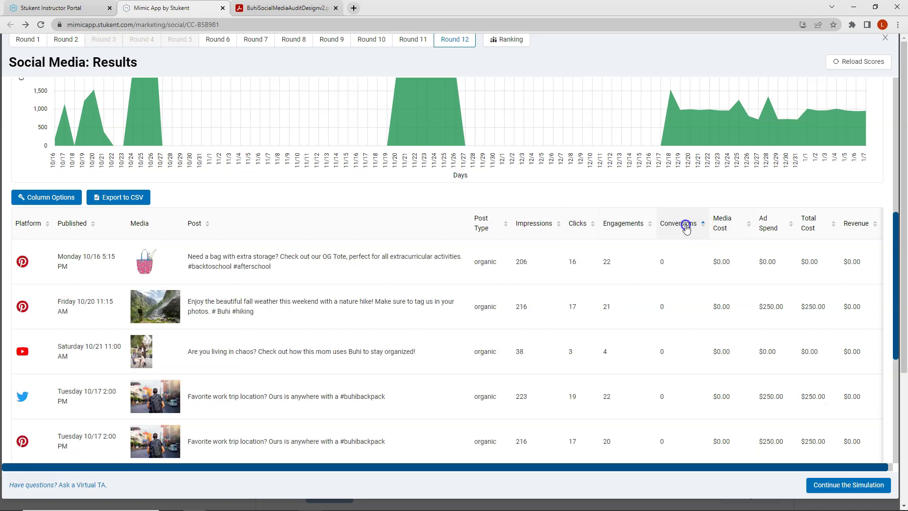
{"action": "left_click", "coordinate": [686, 226]}
{"action": "scroll", "coordinate": [691, 244], "scroll_direction": "down", "scroll_amount": 1}
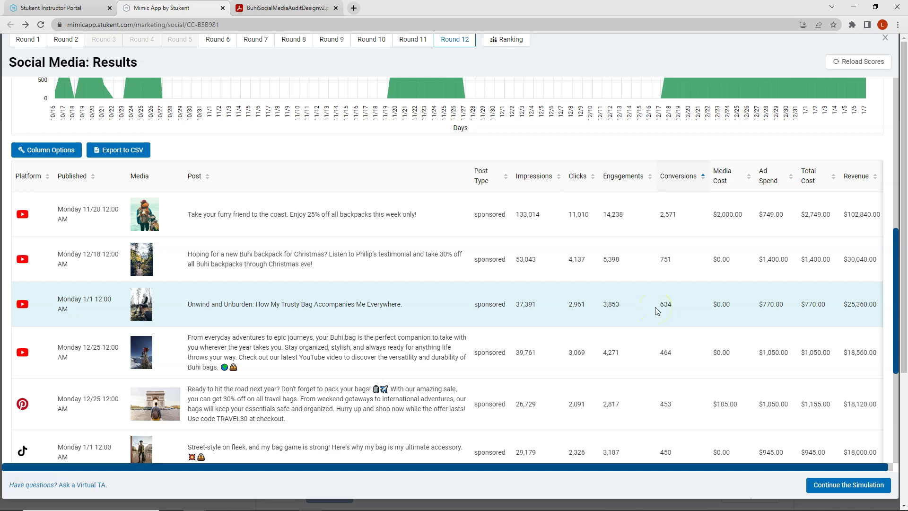
{"action": "scroll", "coordinate": [676, 307], "scroll_direction": "down", "scroll_amount": 2}
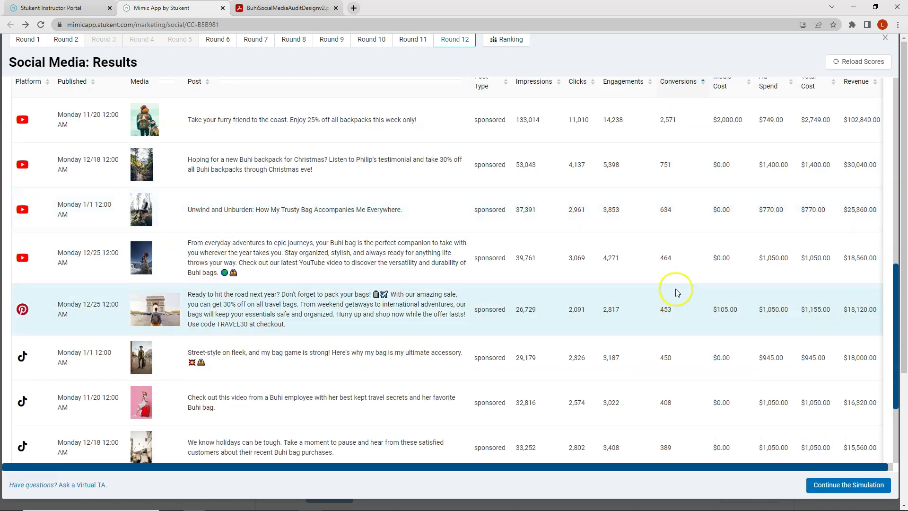
{"action": "scroll", "coordinate": [676, 290], "scroll_direction": "down", "scroll_amount": 1}
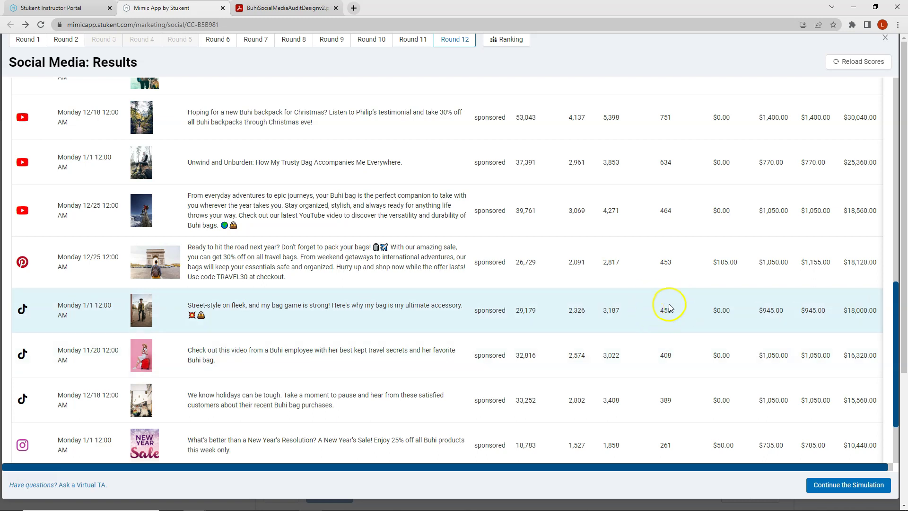
{"action": "scroll", "coordinate": [669, 303], "scroll_direction": "down", "scroll_amount": 2}
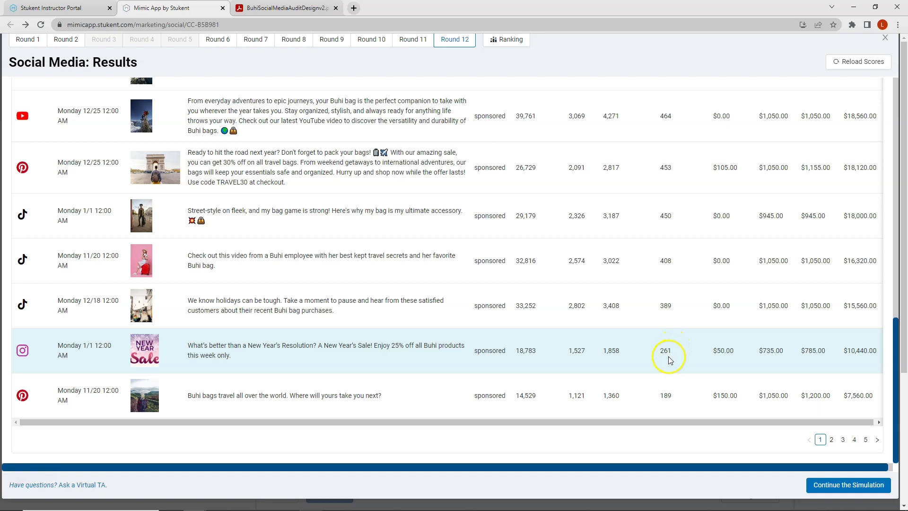
{"action": "scroll", "coordinate": [686, 354], "scroll_direction": "up", "scroll_amount": 4}
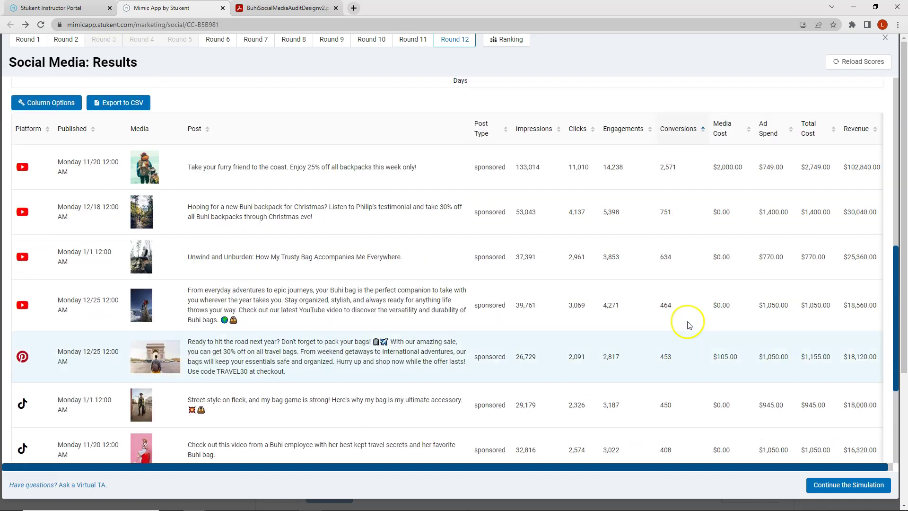
Step: Sort the posts by revenue, highest first, led by the $102,840 YouTube post
{"action": "left_click", "coordinate": [858, 127]}
{"action": "left_click", "coordinate": [861, 130]}
{"action": "scroll", "coordinate": [520, 190], "scroll_direction": "down", "scroll_amount": 1}
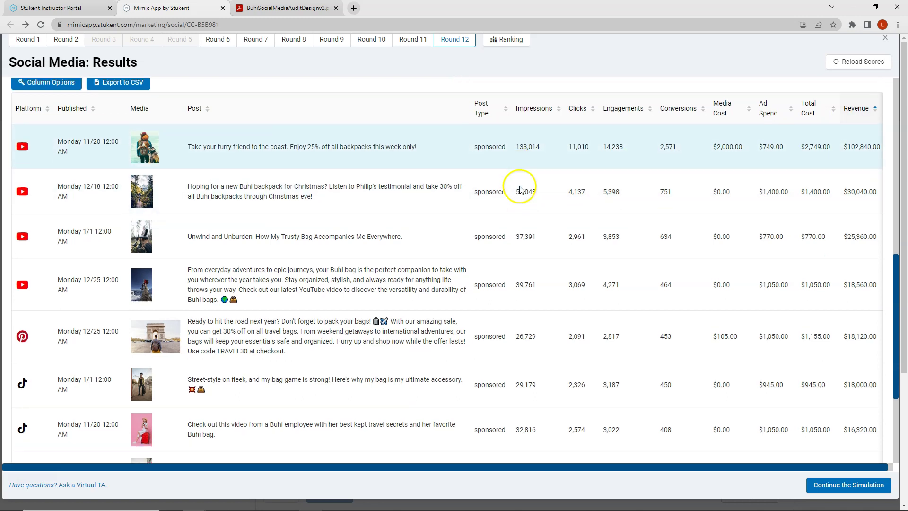
{"action": "scroll", "coordinate": [520, 190], "scroll_direction": "down", "scroll_amount": 2}
{"action": "scroll", "coordinate": [520, 189], "scroll_direction": "down", "scroll_amount": 2}
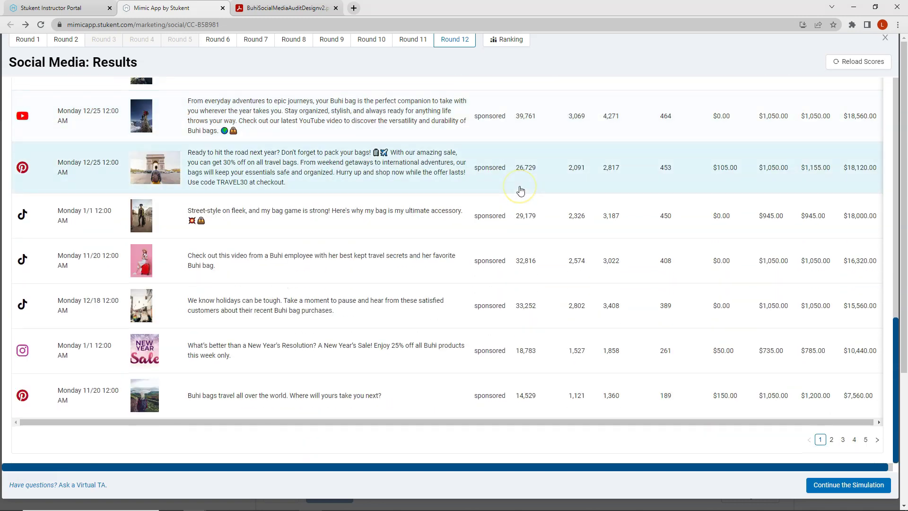
{"action": "scroll", "coordinate": [520, 190], "scroll_direction": "up", "scroll_amount": 10}
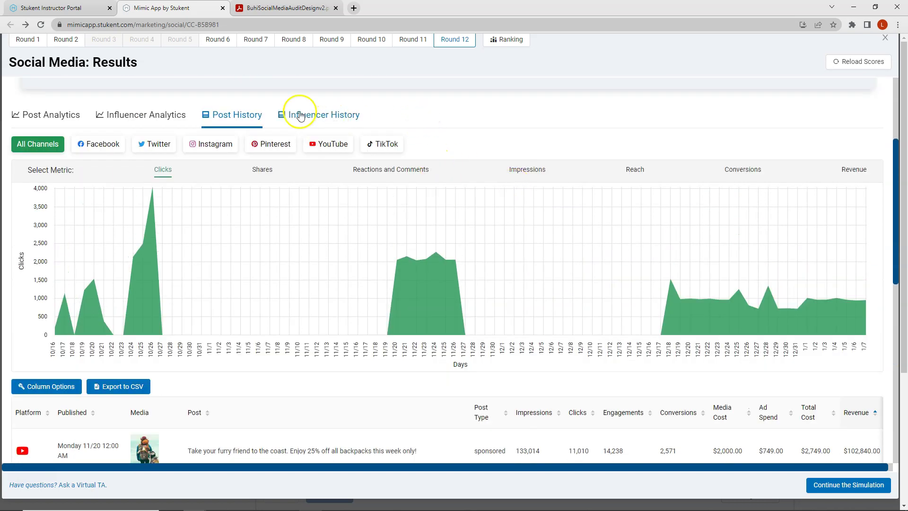
Step: Review Influencer Analytics: $2,500 budget, 11,208,001 impressions and $47,930 revenue
{"action": "left_click", "coordinate": [302, 122]}
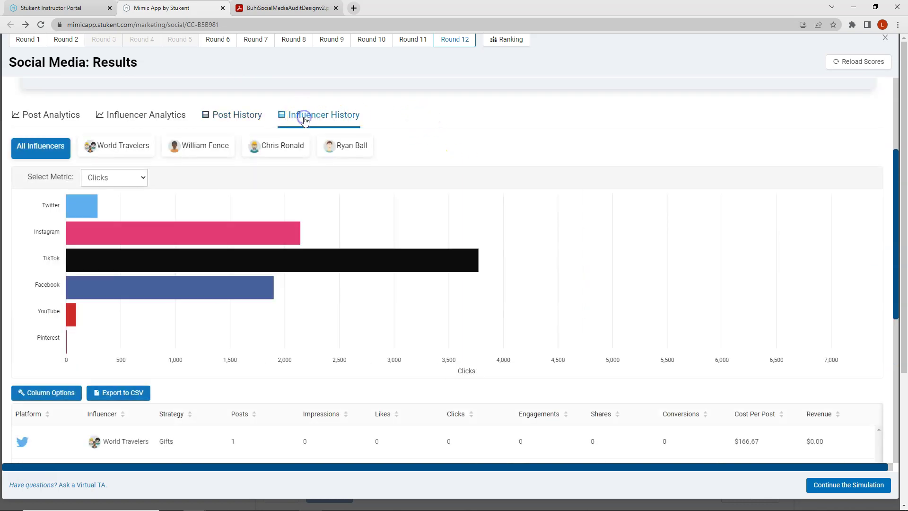
{"action": "left_click", "coordinate": [156, 122]}
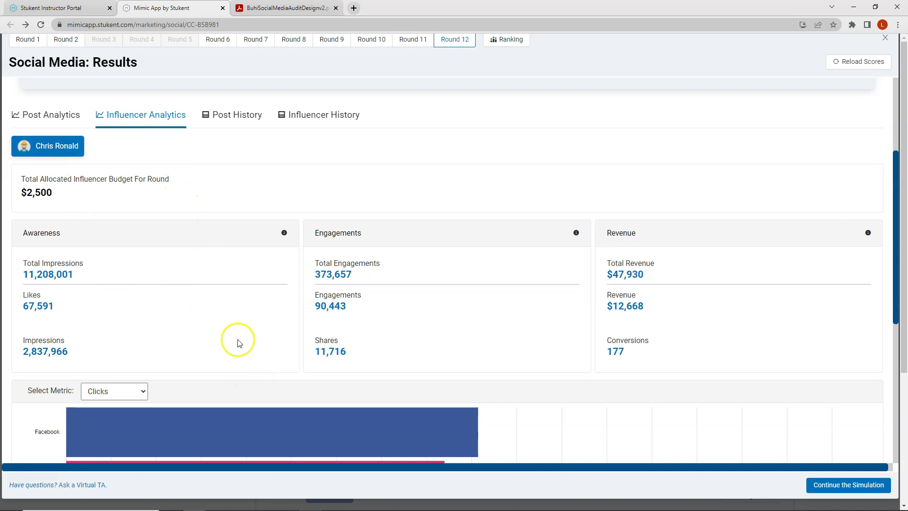
{"action": "scroll", "coordinate": [233, 328], "scroll_direction": "down", "scroll_amount": 2}
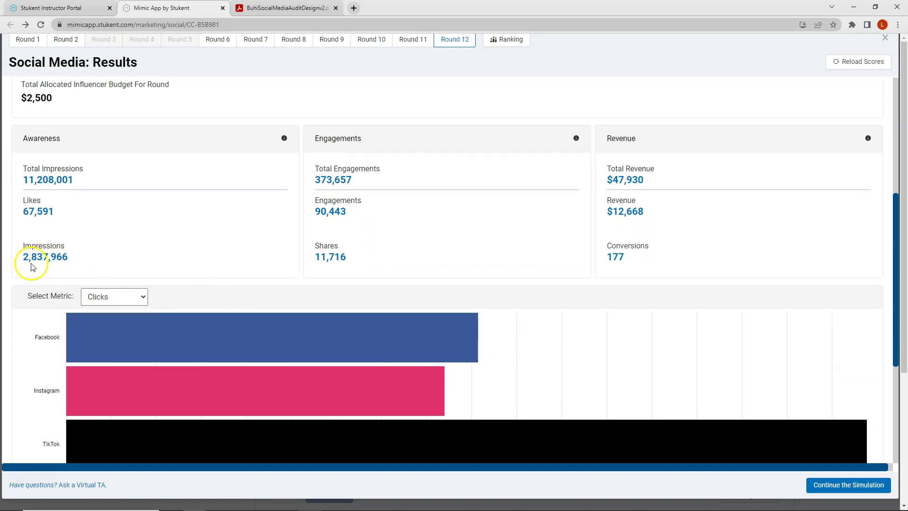
{"action": "left_click", "coordinate": [55, 266]}
{"action": "scroll", "coordinate": [636, 223], "scroll_direction": "down", "scroll_amount": 4}
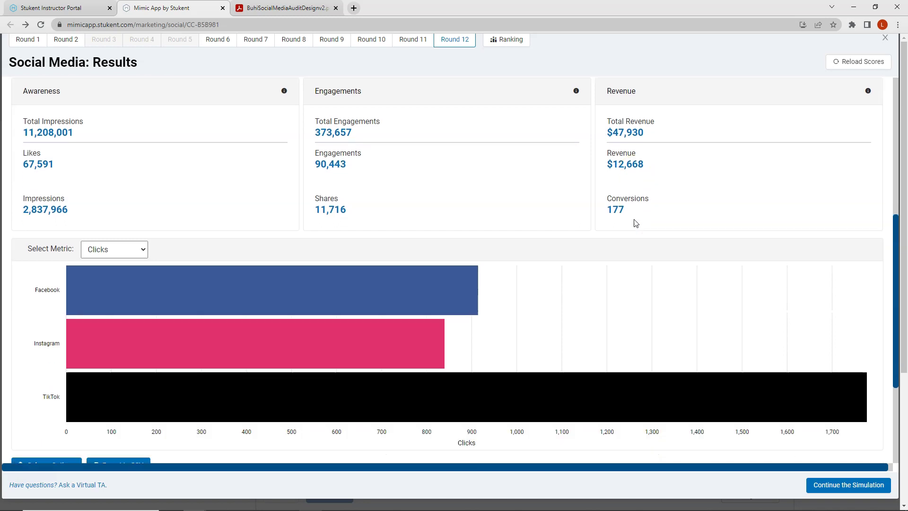
{"action": "scroll", "coordinate": [635, 223], "scroll_direction": "down", "scroll_amount": 1}
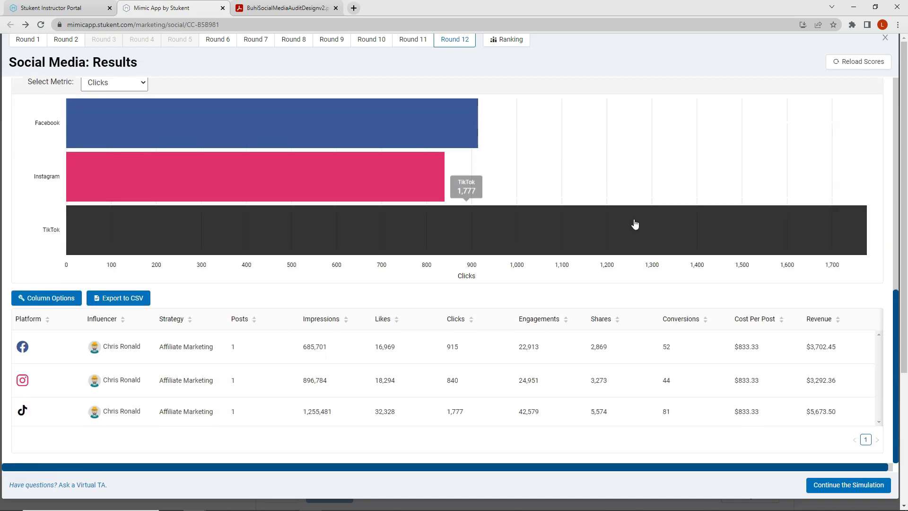
{"action": "scroll", "coordinate": [635, 224], "scroll_direction": "up", "scroll_amount": 9}
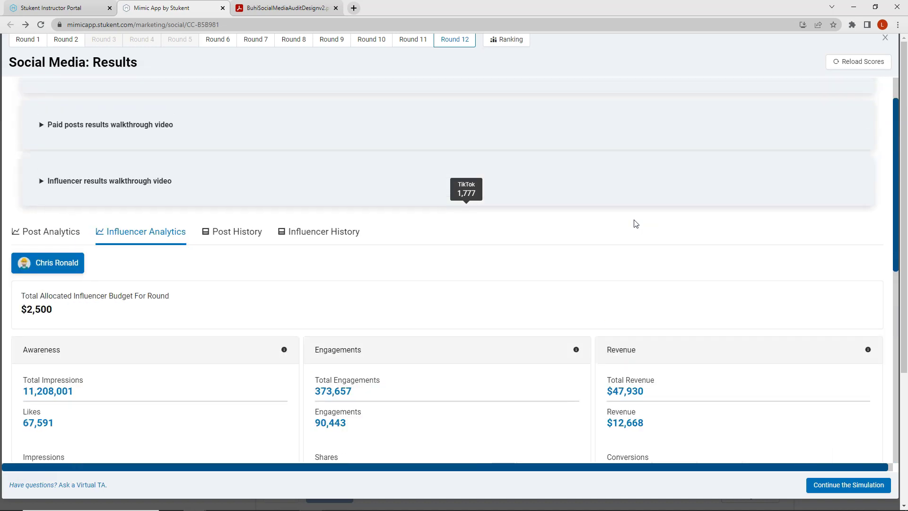
Step: In Influencer History, sort posts by impressions, highest first, and mark the top post's 1,777 clicks
{"action": "left_click", "coordinate": [336, 231]}
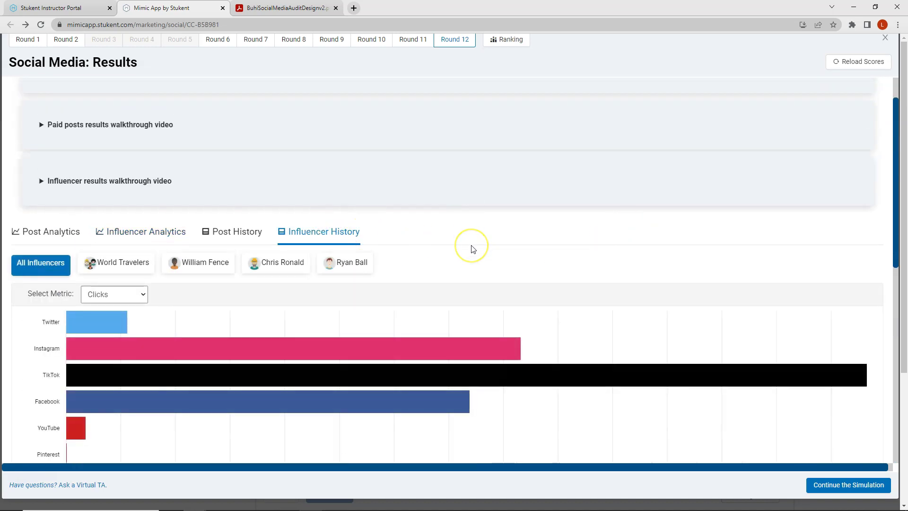
{"action": "scroll", "coordinate": [471, 247], "scroll_direction": "down", "scroll_amount": 8}
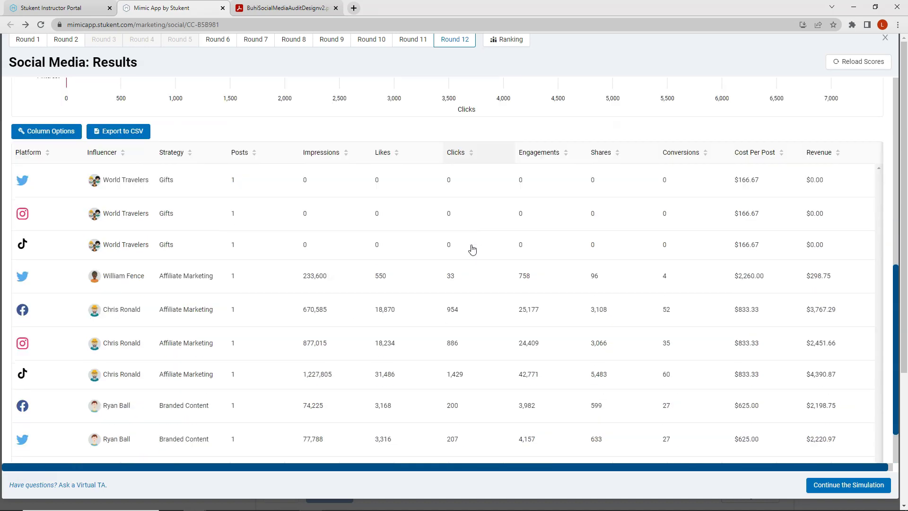
{"action": "left_click", "coordinate": [321, 156]}
{"action": "left_click", "coordinate": [322, 157]}
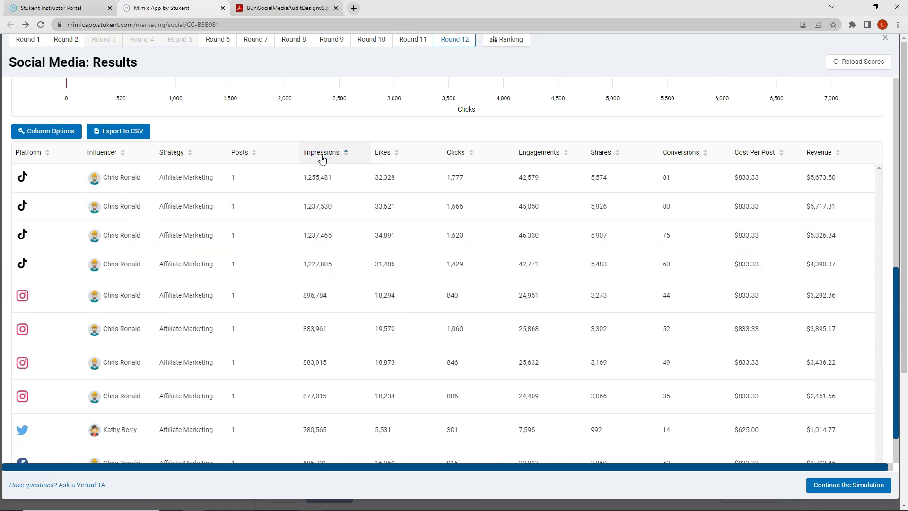
{"action": "scroll", "coordinate": [331, 222], "scroll_direction": "up", "scroll_amount": 5}
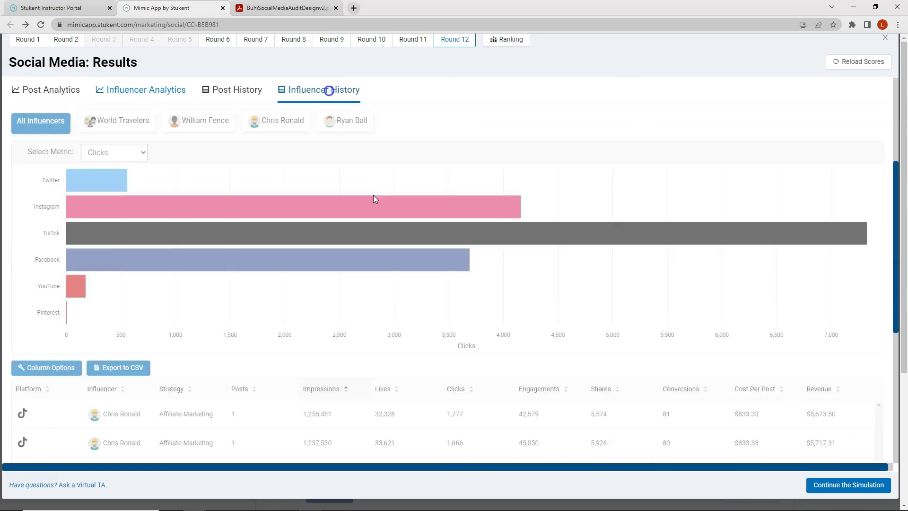
{"action": "scroll", "coordinate": [338, 245], "scroll_direction": "down", "scroll_amount": 5}
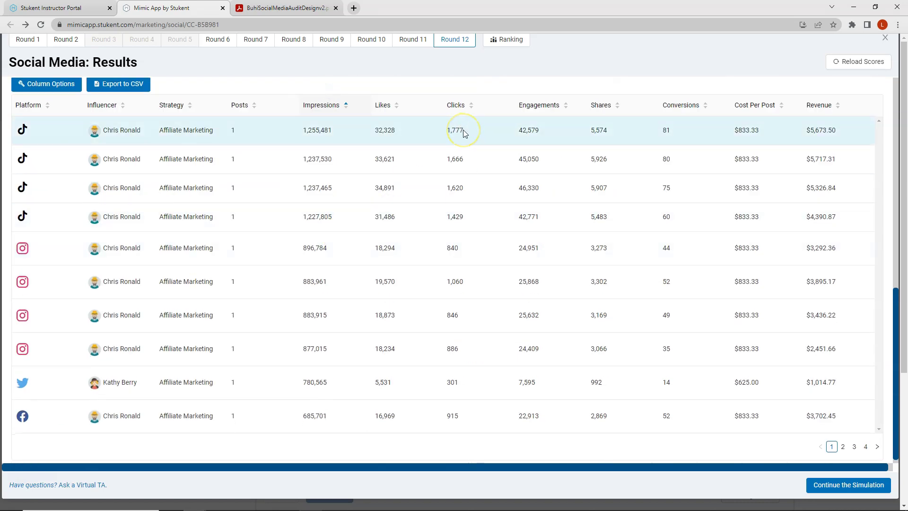
{"action": "left_click_drag", "start_coordinate": [463, 132], "coordinate": [442, 132]}
{"action": "left_click", "coordinate": [465, 133]}
Step: Sort influencer posts by revenue, highest first, topped by the $5,717.31 TikTok post
{"action": "left_click", "coordinate": [456, 105]}
{"action": "left_click", "coordinate": [324, 105]}
{"action": "left_click", "coordinate": [324, 130]}
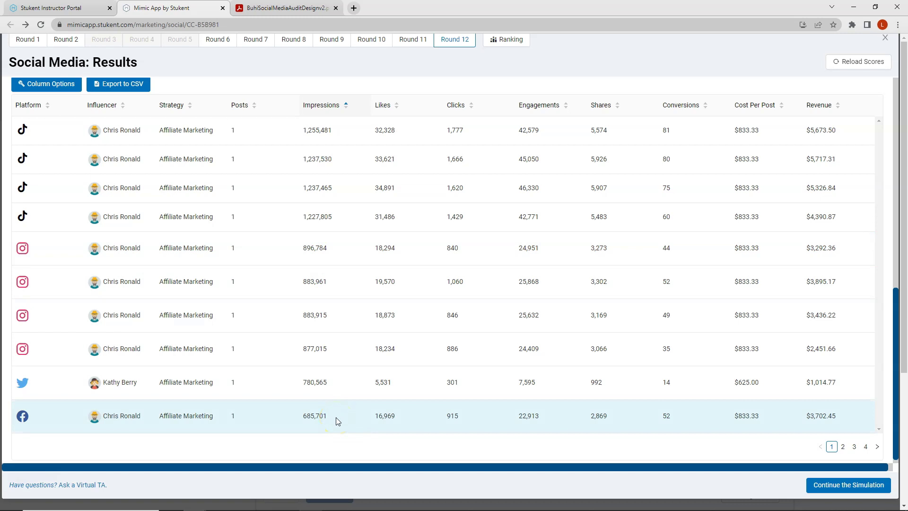
{"action": "left_click", "coordinate": [832, 105]}
{"action": "left_click", "coordinate": [833, 105]}
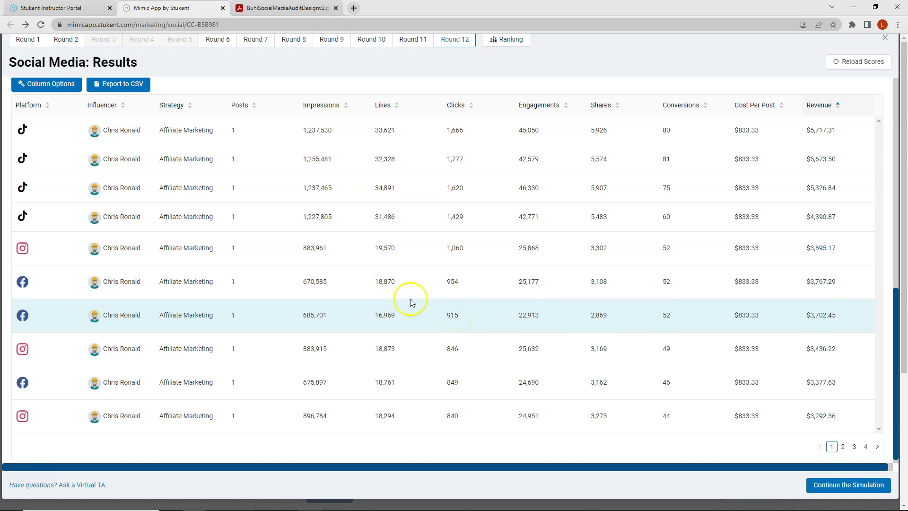
{"action": "scroll", "coordinate": [410, 299], "scroll_direction": "up", "scroll_amount": 2}
Step: Return to the Round 12 Post Analytics overview showing 16,186 impressions and $1,080 revenue
{"action": "scroll", "coordinate": [410, 299], "scroll_direction": "up", "scroll_amount": 8}
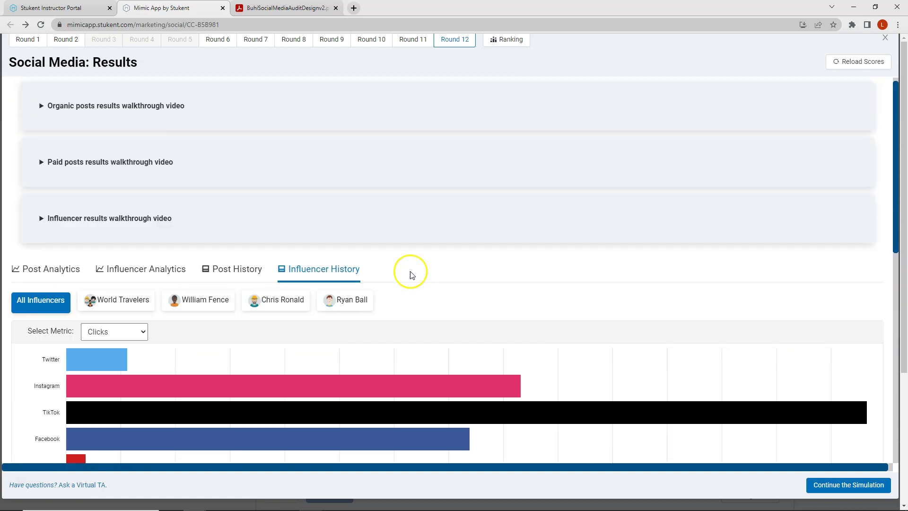
{"action": "left_click", "coordinate": [511, 48]}
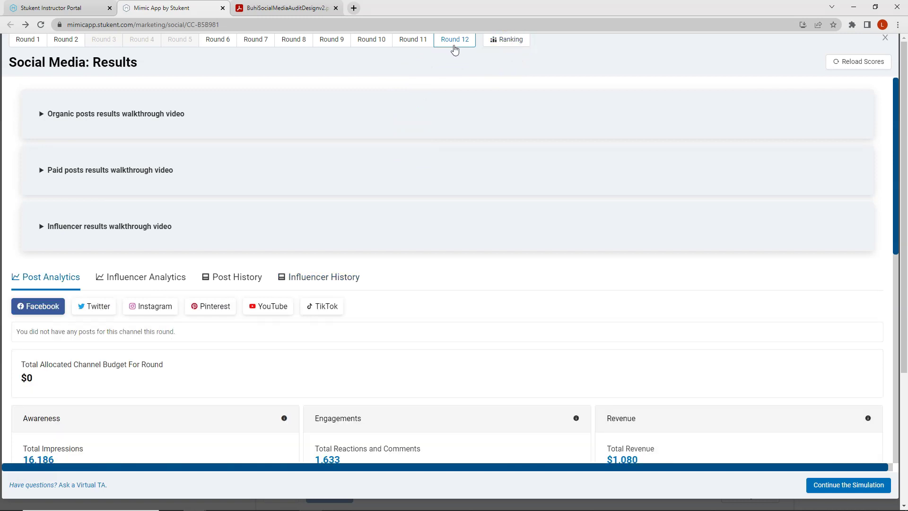